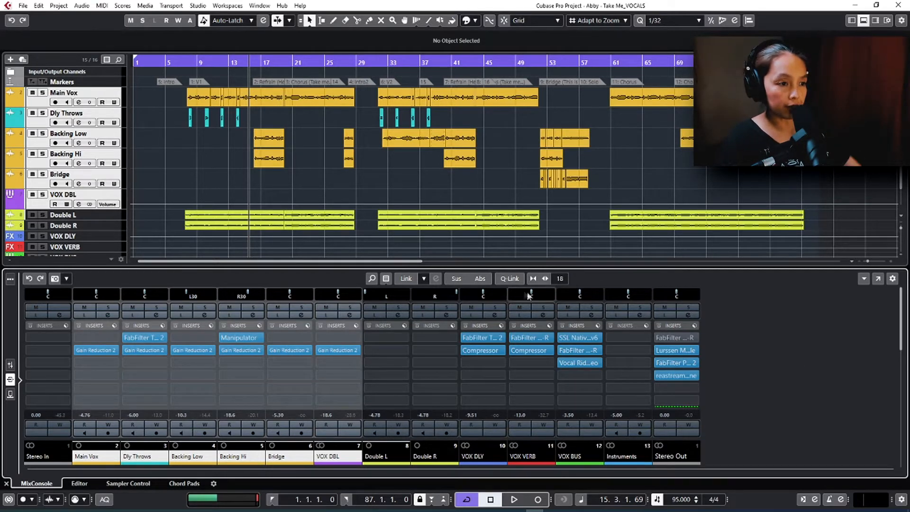
Step: Link the selected vocal channels with Q-Link and audition the mix, toggling the bypass of their Gain Reduction 2 inserts to compare
{"action": "left_click", "coordinate": [508, 278]}
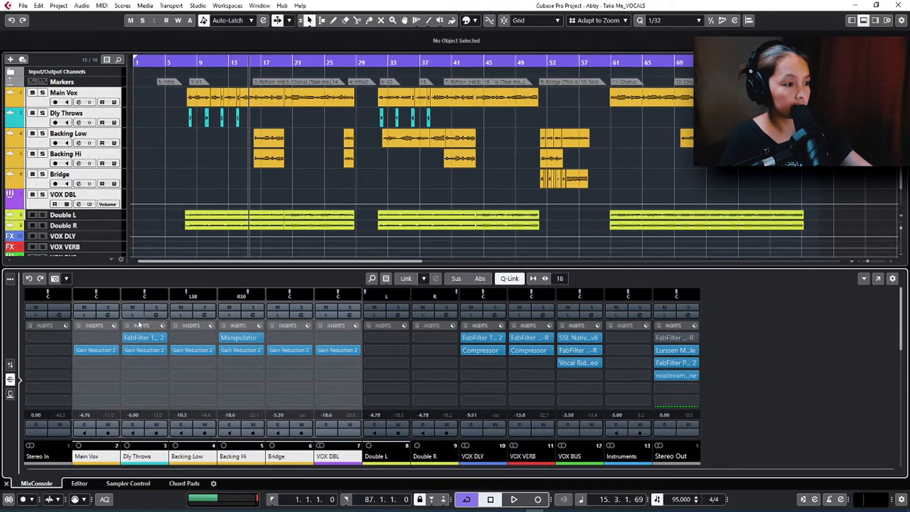
{"action": "key", "text": "space"}
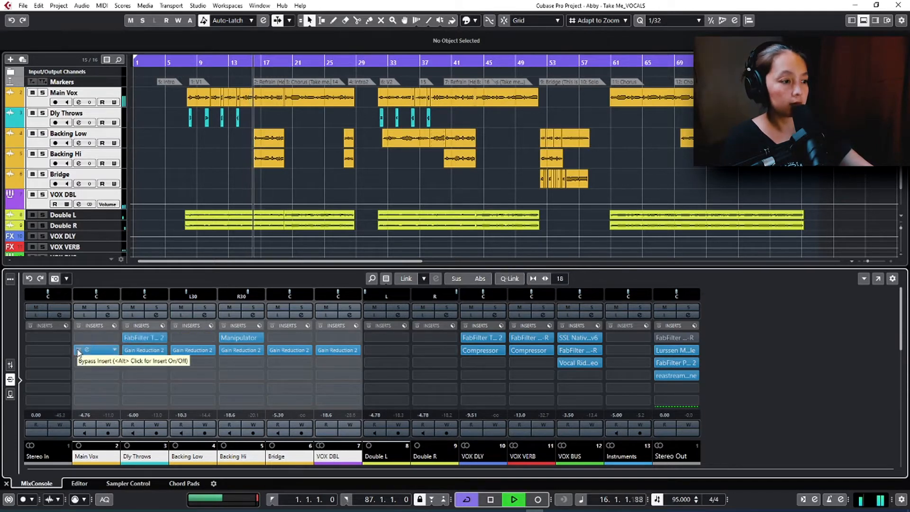
{"action": "left_click", "coordinate": [505, 278]}
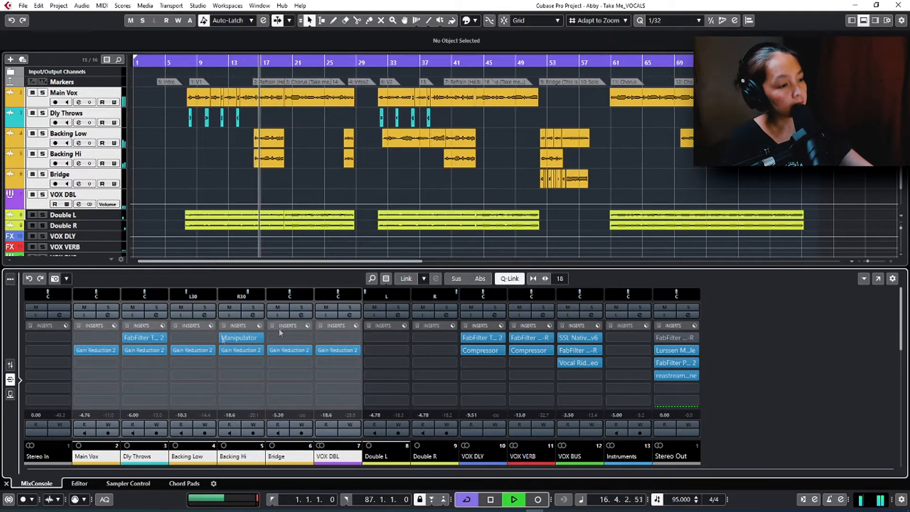
{"action": "left_click", "coordinate": [78, 351]}
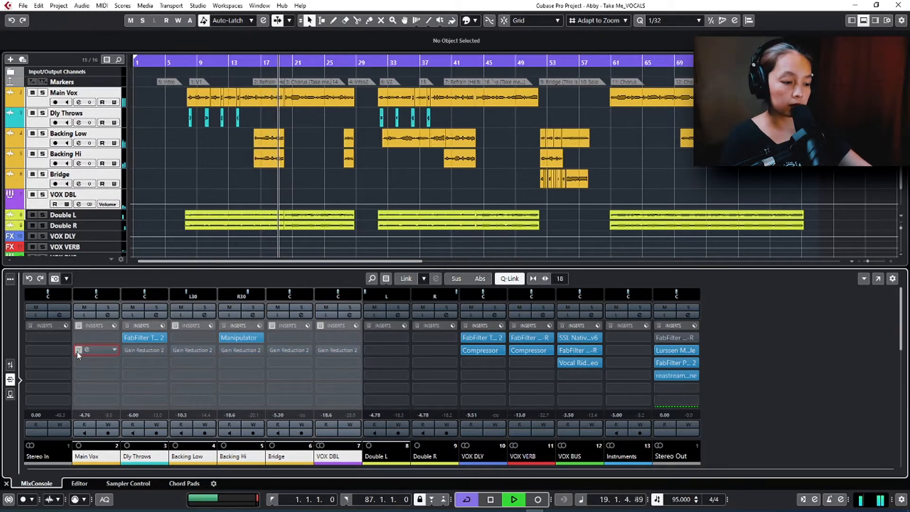
{"action": "left_click", "coordinate": [77, 351]}
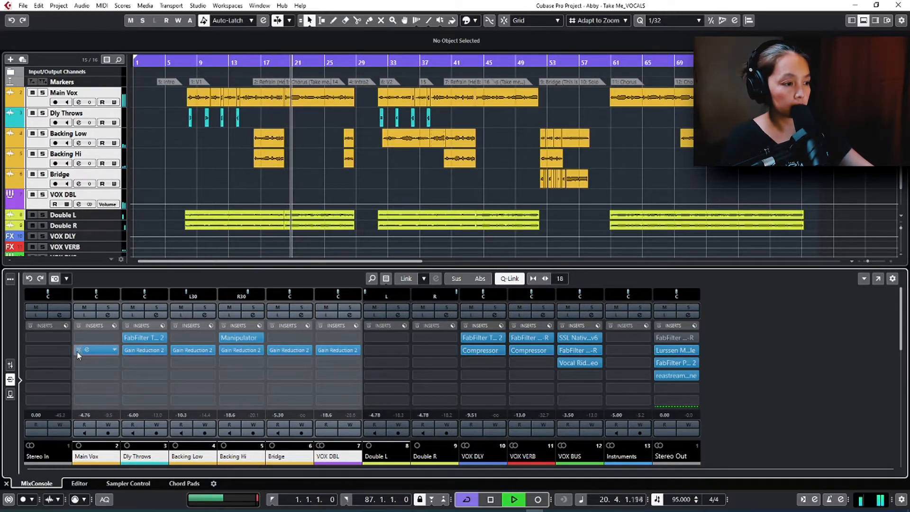
{"action": "left_click", "coordinate": [77, 351]}
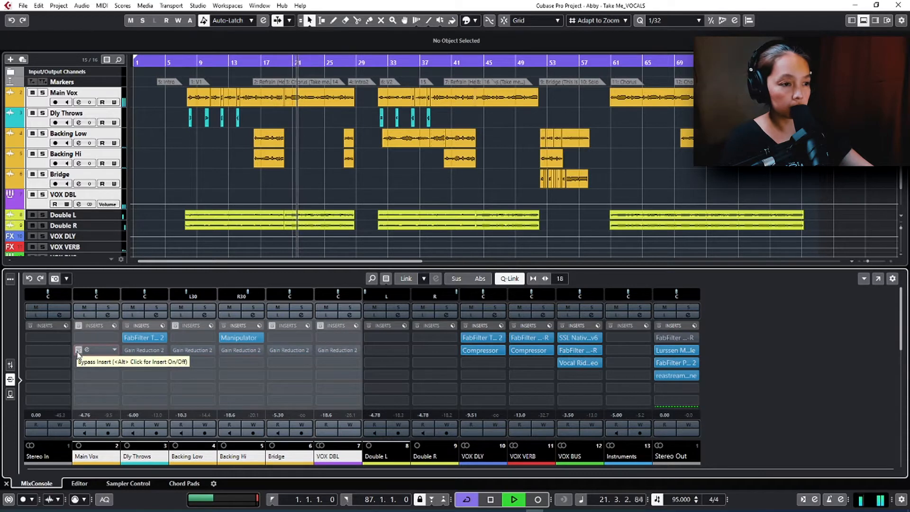
{"action": "left_click", "coordinate": [78, 351]}
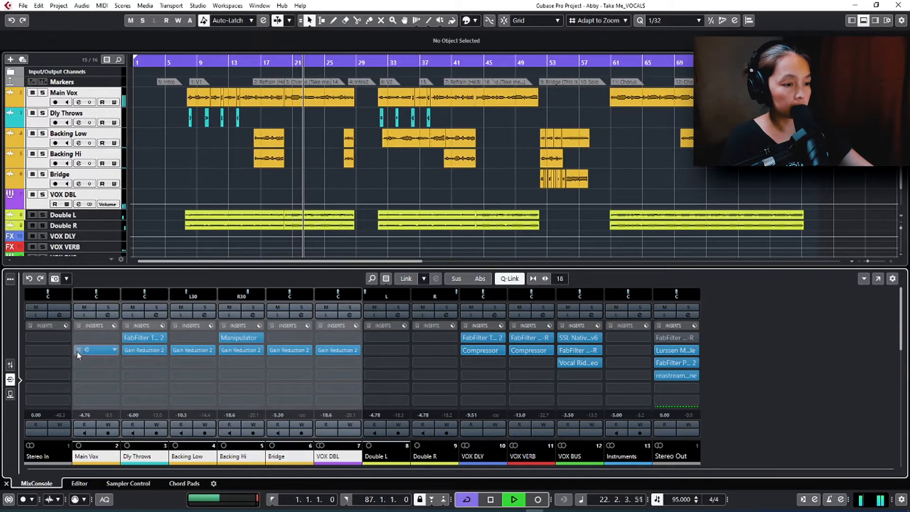
{"action": "key", "text": "space"}
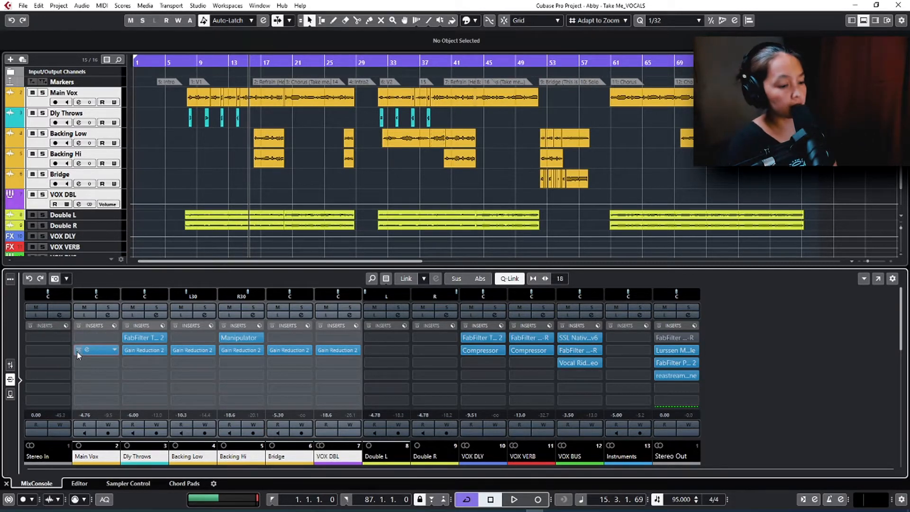
{"action": "left_click", "coordinate": [76, 351]}
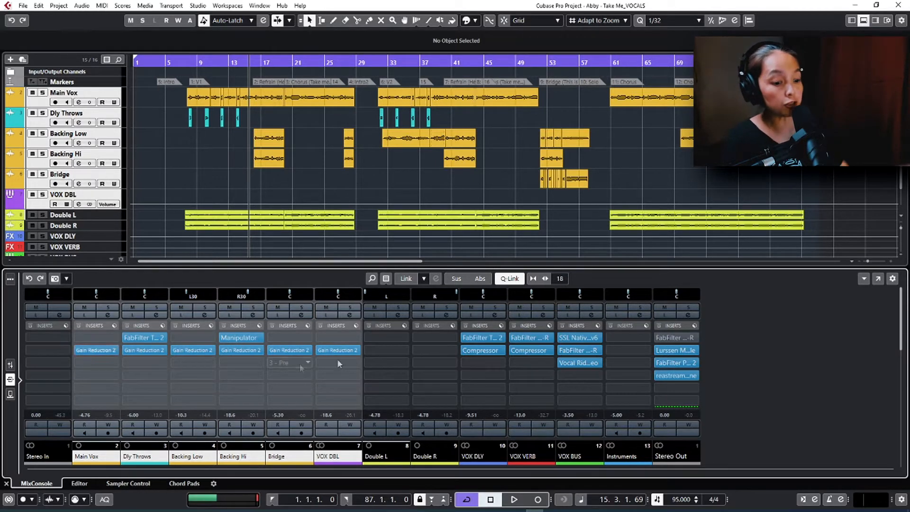
Step: Bypass all inserts on the VOX DLY, VOX VERB and VOX BUS channels and mute the Instruments channel
{"action": "left_click", "coordinate": [465, 326]}
{"action": "left_click", "coordinate": [514, 326]}
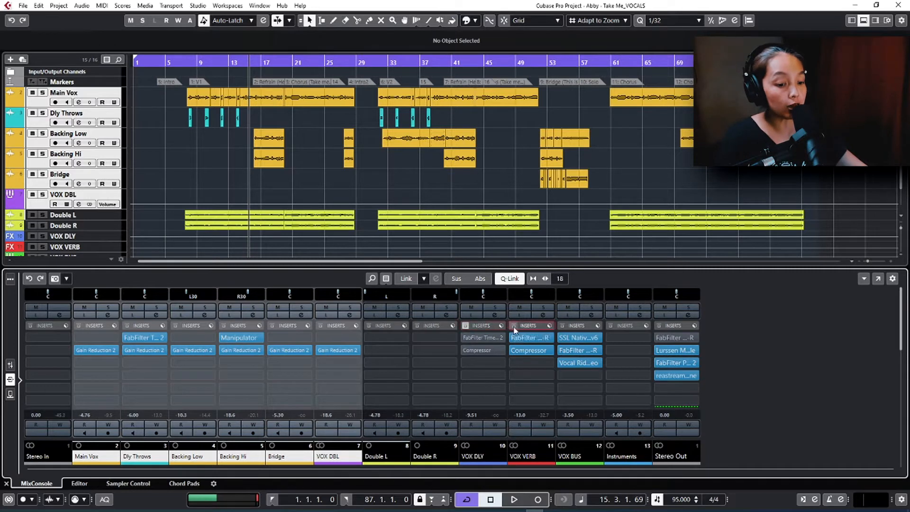
{"action": "left_click", "coordinate": [562, 325]}
{"action": "left_click", "coordinate": [615, 308]}
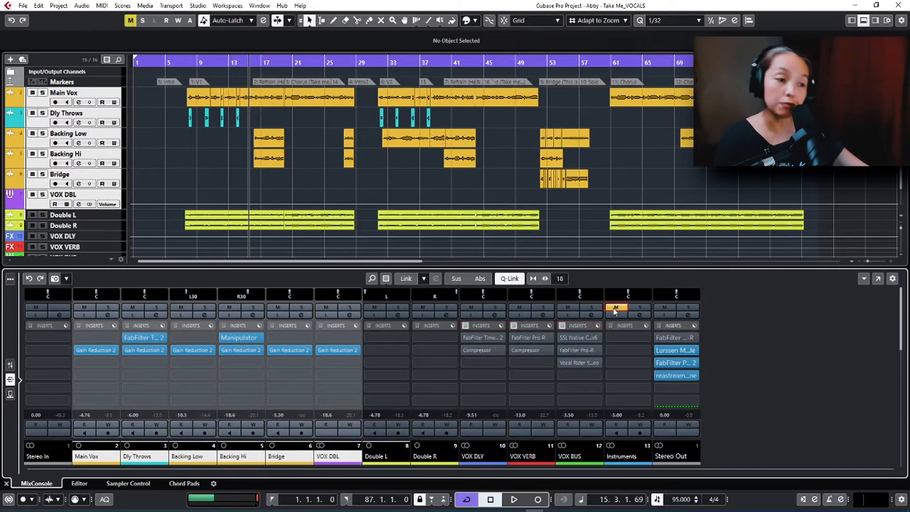
Step: Play the vocals without instruments, comparing them with the linked Gain Reduction 2 inserts bypassed and active
{"action": "key", "text": "space"}
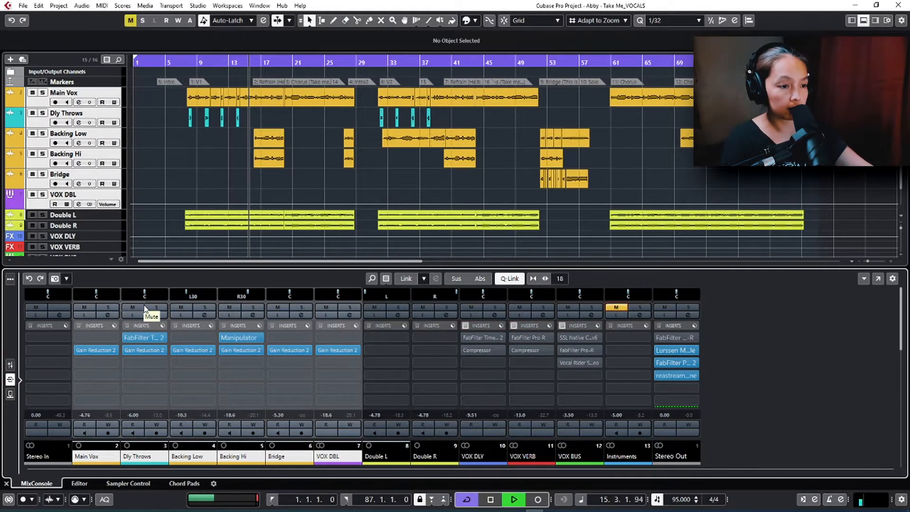
{"action": "left_click", "coordinate": [78, 350]}
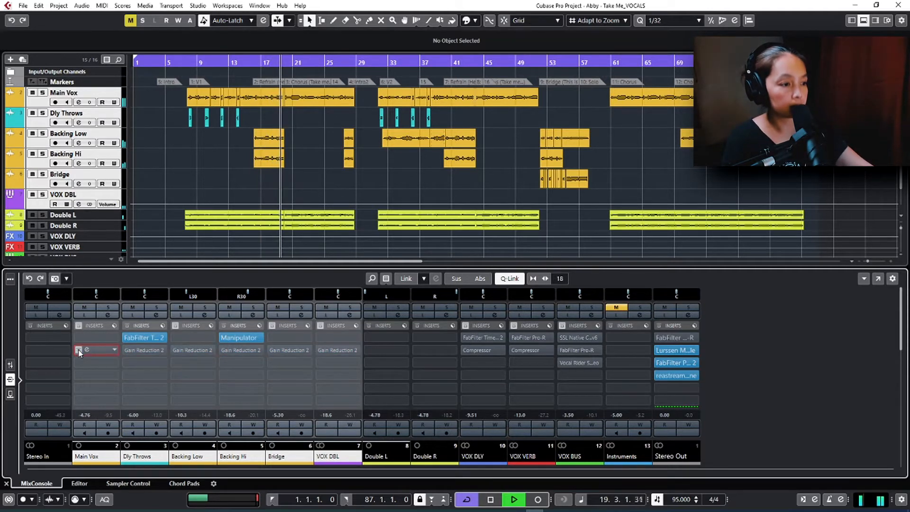
{"action": "left_click", "coordinate": [79, 349]}
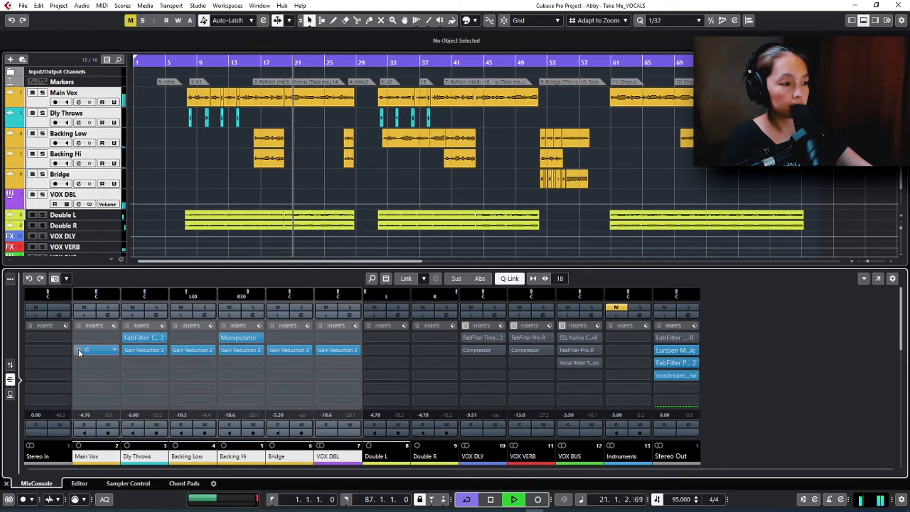
{"action": "left_click", "coordinate": [78, 349]}
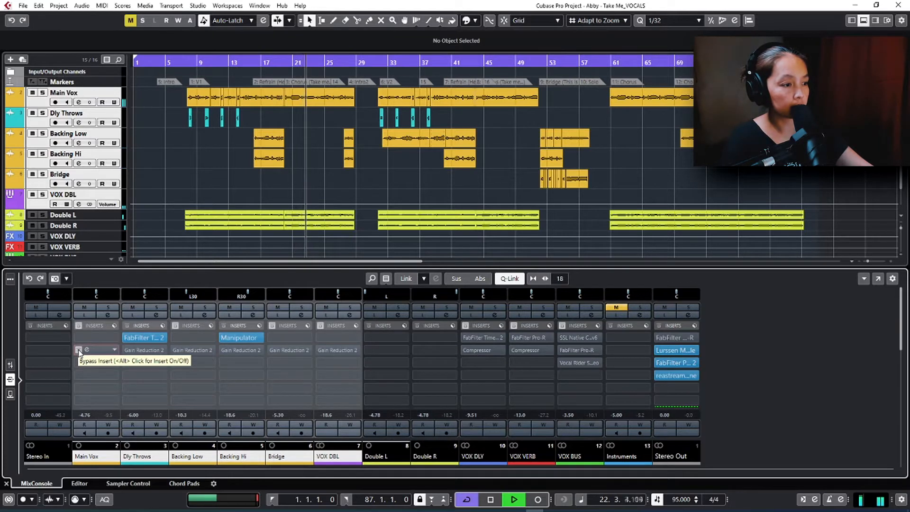
{"action": "left_click", "coordinate": [78, 350]}
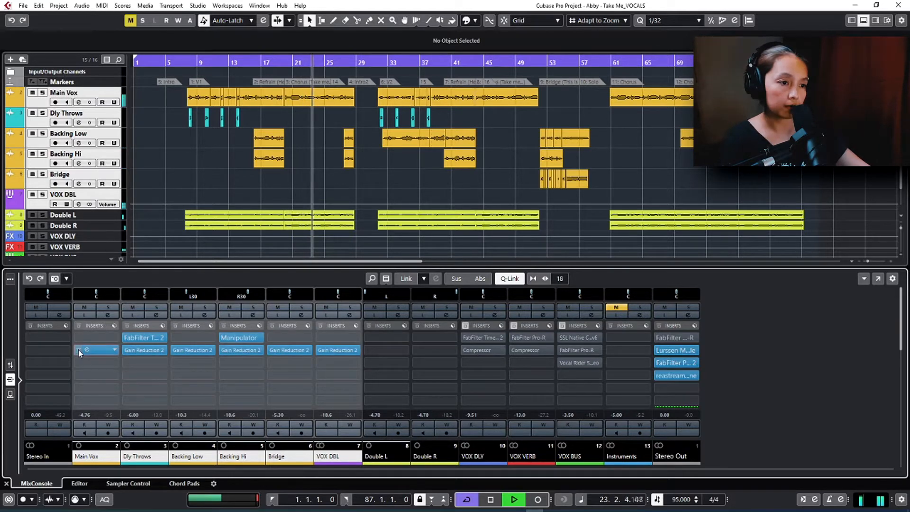
{"action": "key", "text": "space"}
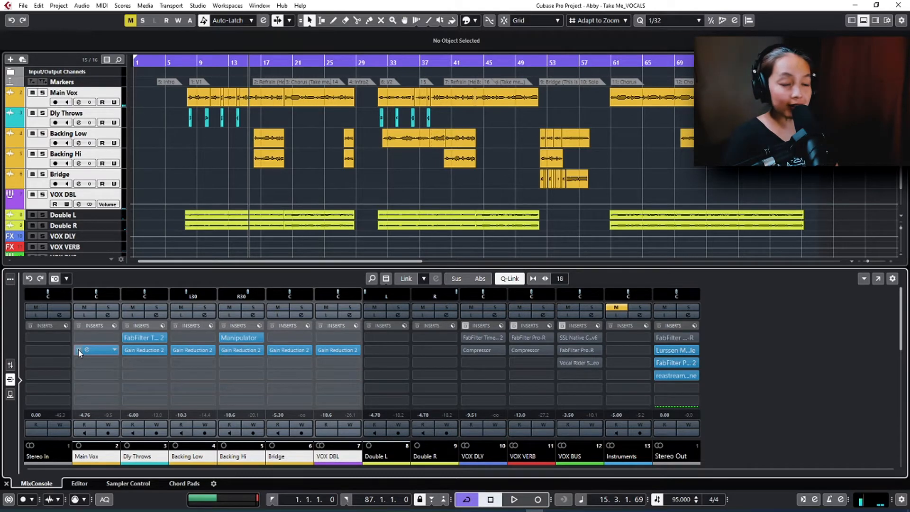
Step: Unmute Instruments, reactivate the inserts on VOX DLY, VOX VERB and VOX BUS, and turn Q-Link off
{"action": "left_click", "coordinate": [616, 307]}
{"action": "left_click", "coordinate": [467, 326]}
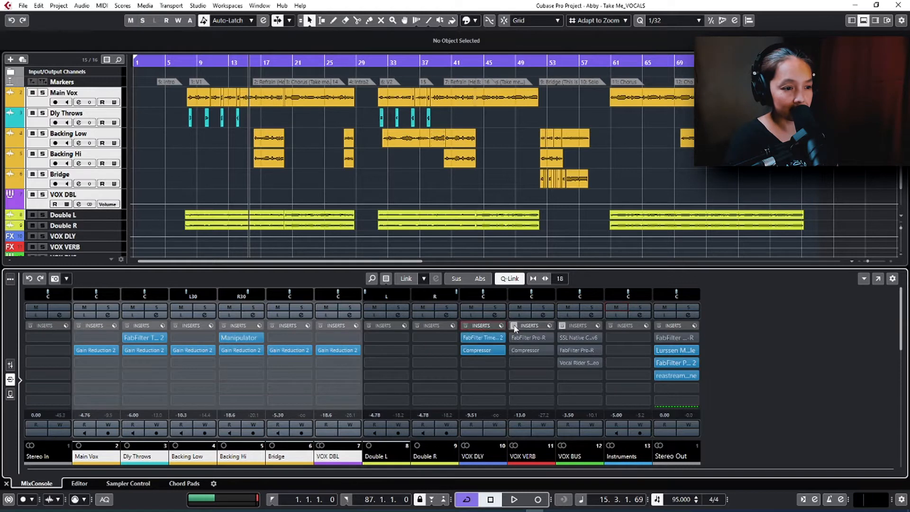
{"action": "left_click", "coordinate": [514, 326]}
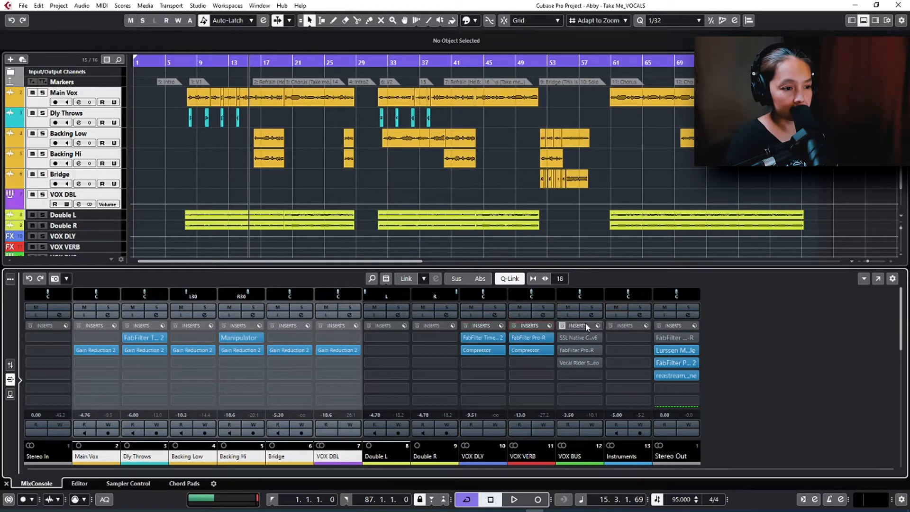
{"action": "left_click", "coordinate": [562, 325]}
{"action": "left_click", "coordinate": [510, 279]}
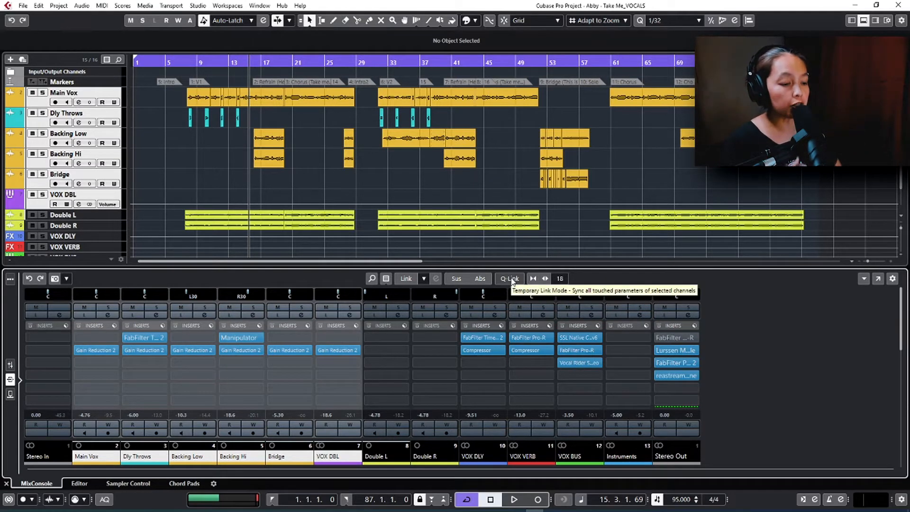
Step: Open the Gain Reduction 2 editor on the Main Vox channel alone and move the playhead to about bar 39
{"action": "left_click", "coordinate": [91, 457]}
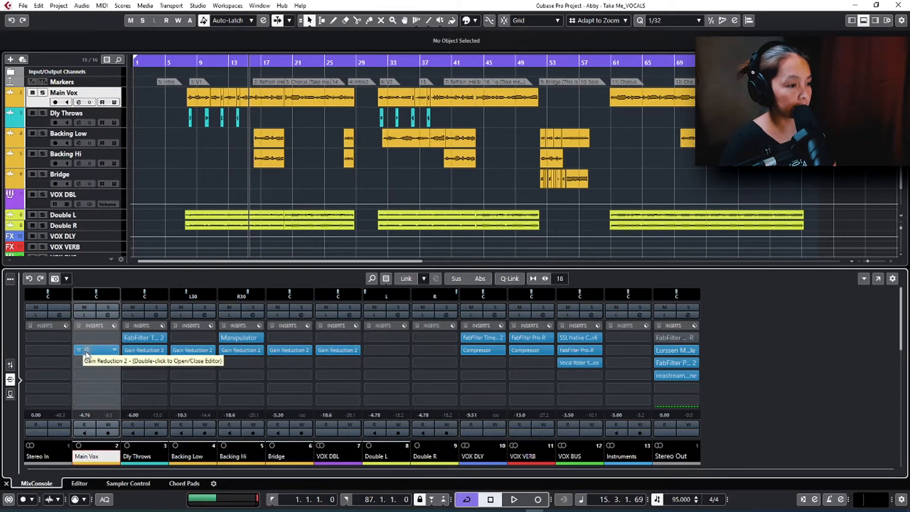
{"action": "left_click", "coordinate": [87, 350]}
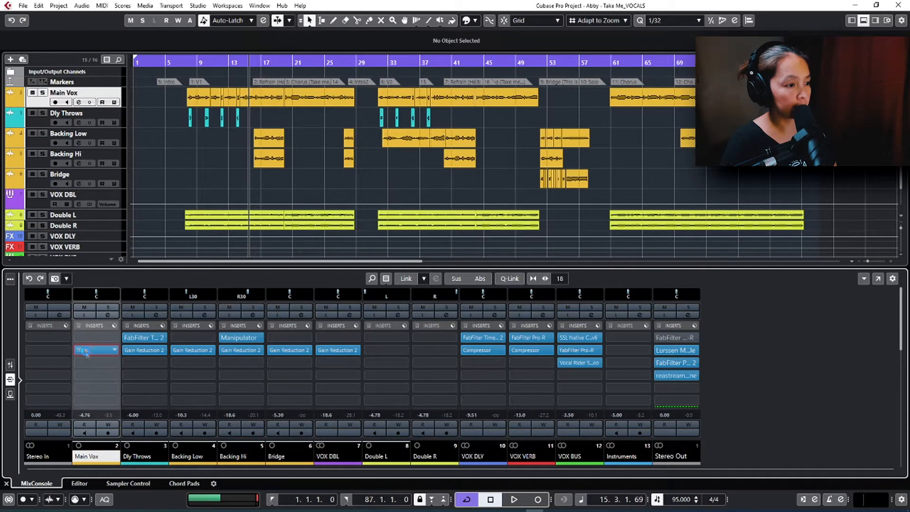
{"action": "left_click", "coordinate": [86, 351]}
{"action": "left_click", "coordinate": [443, 62]}
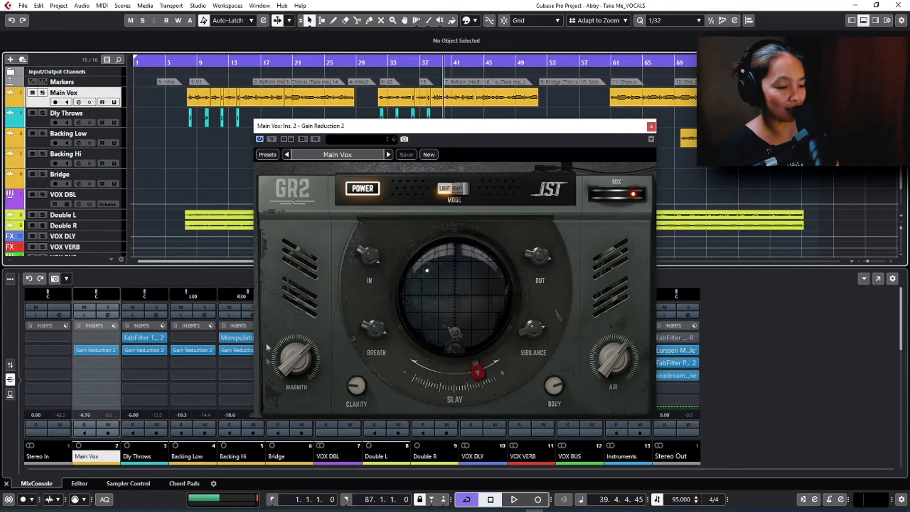
Step: Browse the Gain Reduction 2 presets and load the Main Vox preset from the user presets
{"action": "mouse_move", "coordinate": [616, 396]}
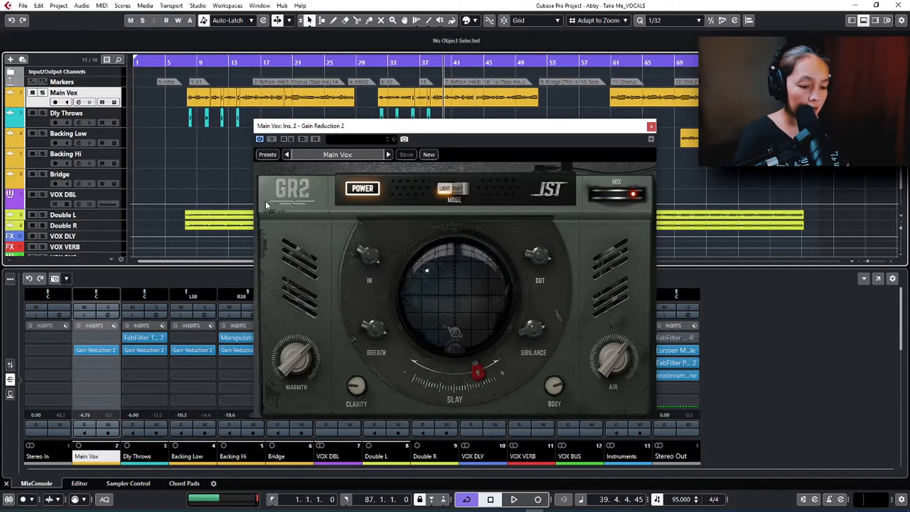
{"action": "left_click", "coordinate": [265, 154]}
{"action": "left_click", "coordinate": [265, 155]}
{"action": "left_click", "coordinate": [338, 155]}
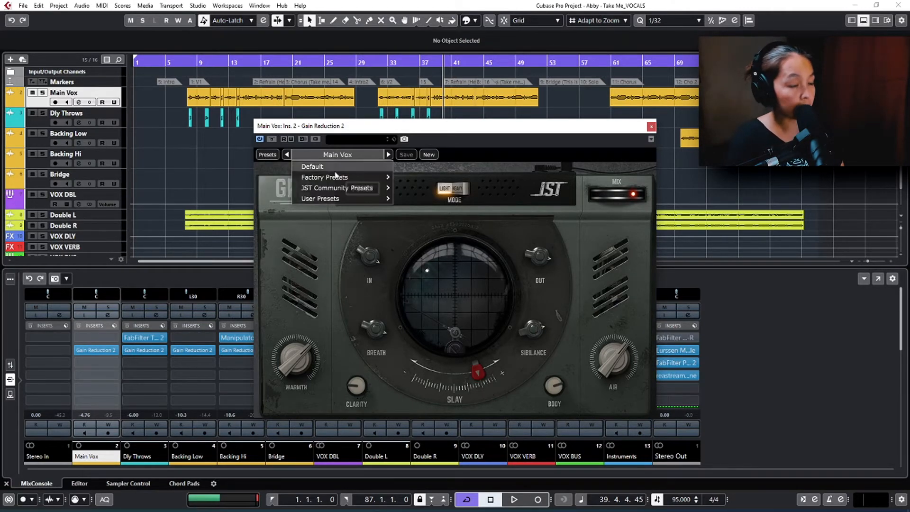
{"action": "mouse_move", "coordinate": [334, 201]}
{"action": "mouse_move", "coordinate": [401, 200]}
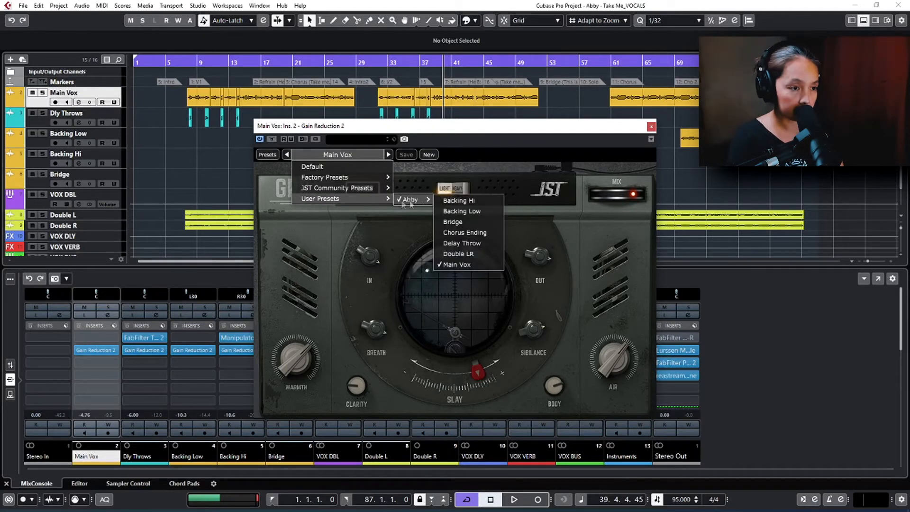
{"action": "left_click", "coordinate": [453, 264]}
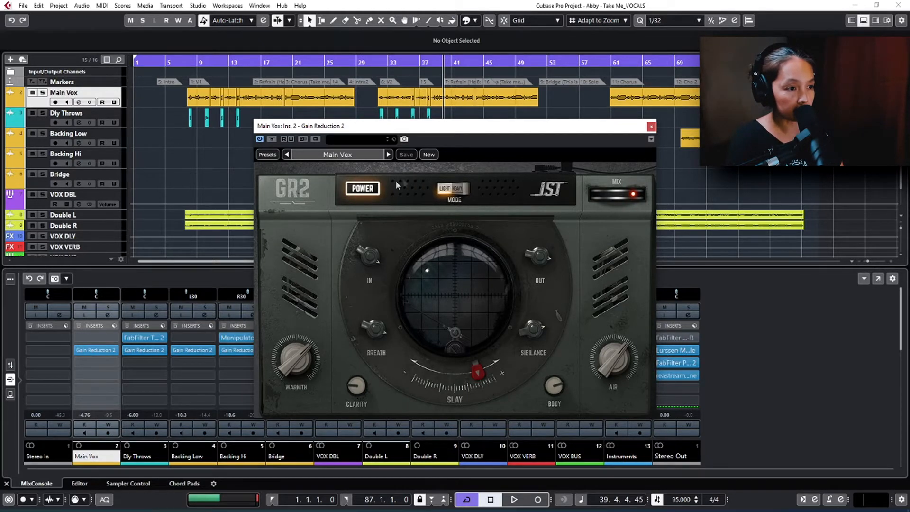
Step: Switch the Gain Reduction 2 power off and back on, and set its mode to Heavy
{"action": "left_click", "coordinate": [363, 189]}
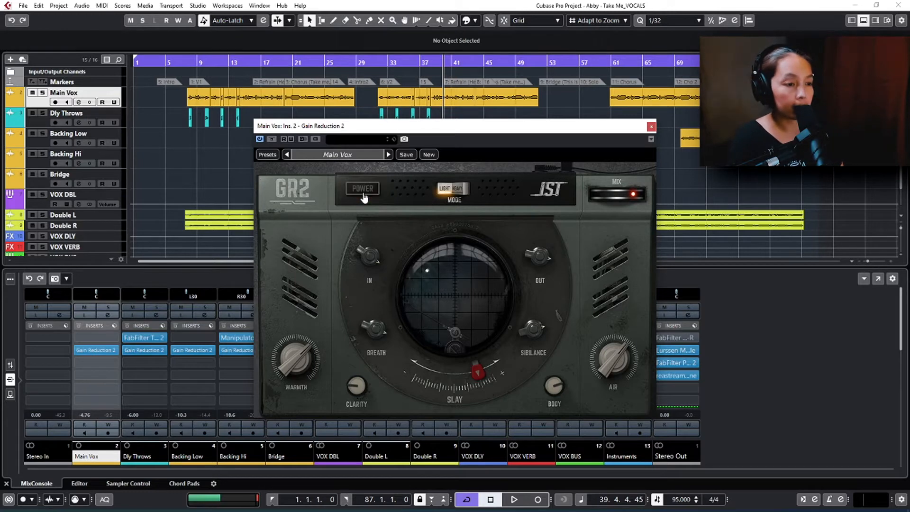
{"action": "left_click", "coordinate": [363, 190]}
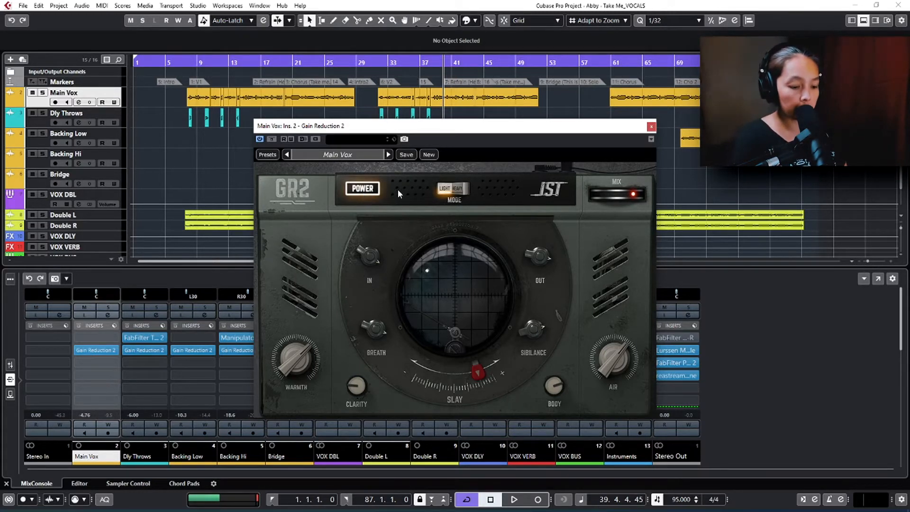
{"action": "left_click", "coordinate": [444, 190]}
{"action": "left_click", "coordinate": [444, 189]}
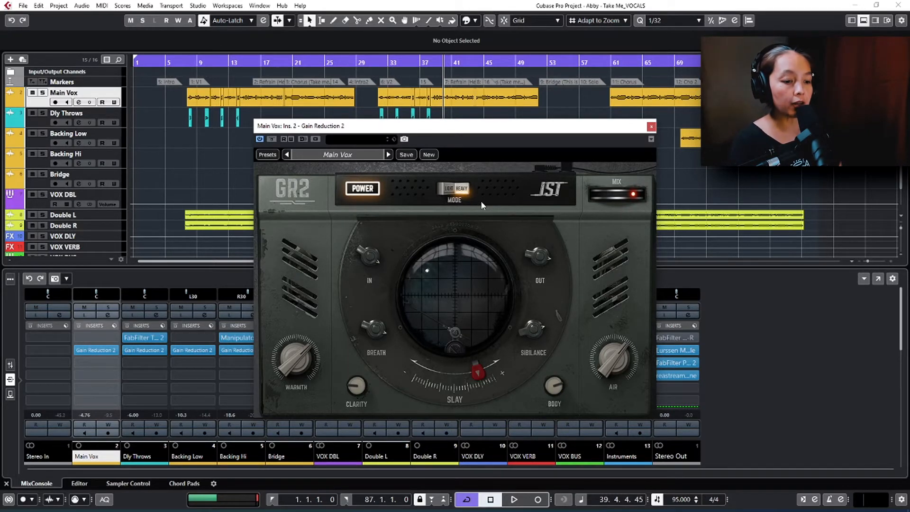
Step: Check the In and Out controls, audition the song from about bar 39, and turn the Breath control down slightly
{"action": "mouse_move", "coordinate": [374, 264]}
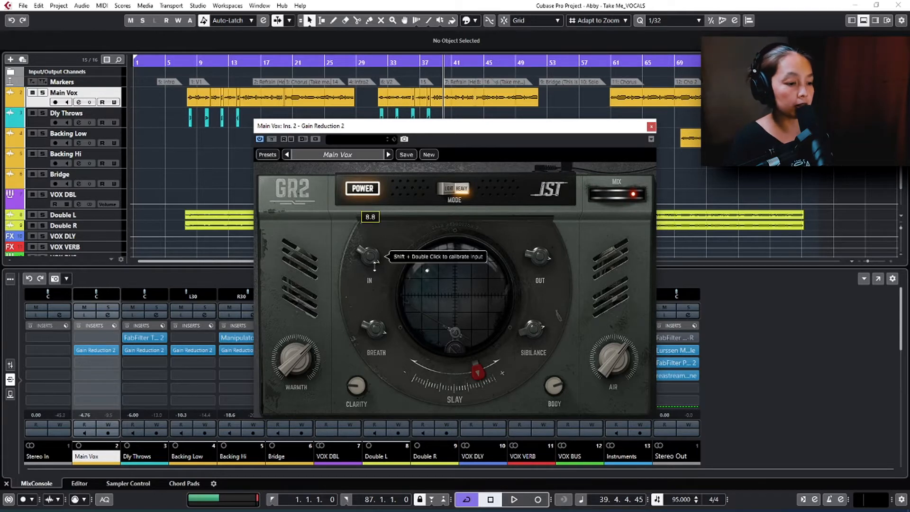
{"action": "mouse_move", "coordinate": [527, 259]}
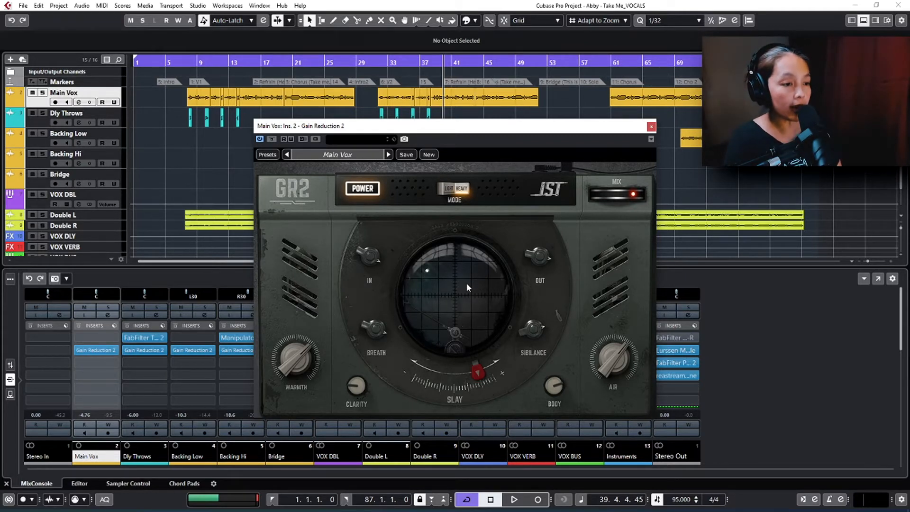
{"action": "key", "text": "space"}
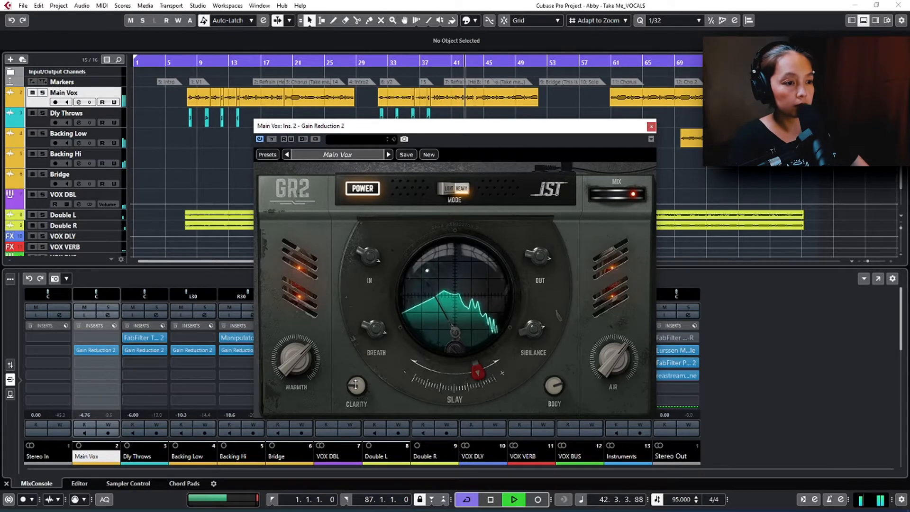
{"action": "key", "text": "space"}
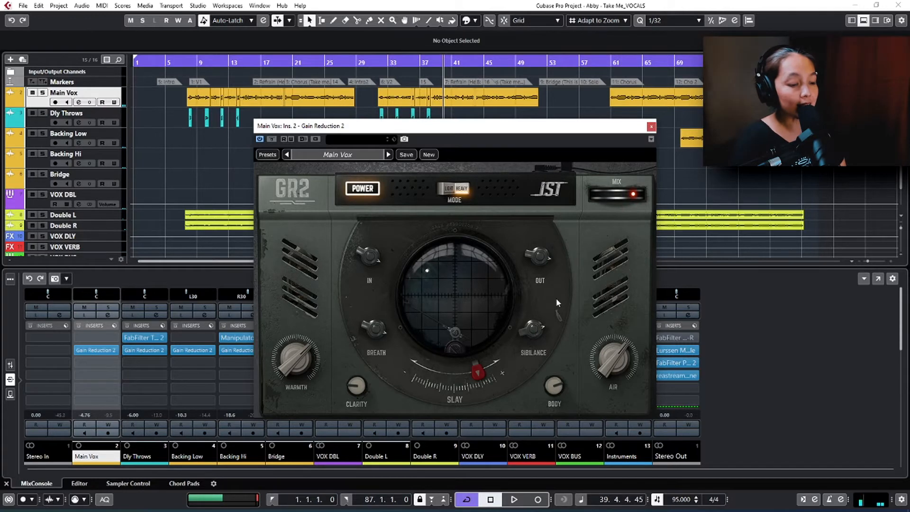
{"action": "left_click_drag", "start_coordinate": [381, 326], "coordinate": [381, 335]}
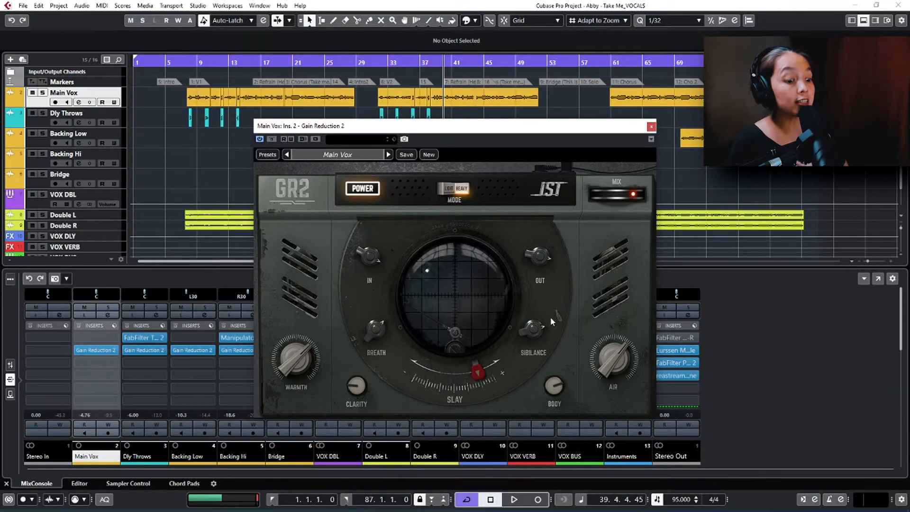
Step: Adjust the Sibilance control on the Main Vox compressor and raise the Slay amount to 93.0
{"action": "left_click_drag", "start_coordinate": [534, 338], "coordinate": [534, 337]}
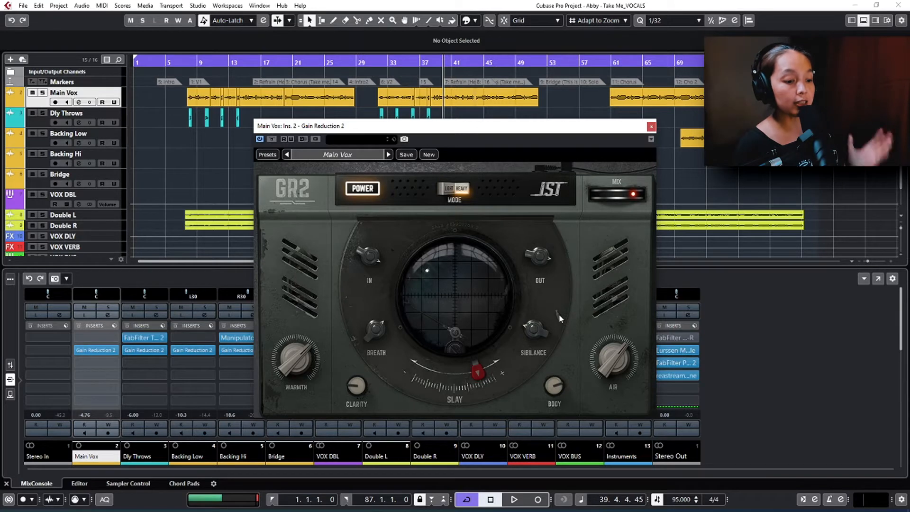
{"action": "mouse_move", "coordinate": [472, 368]}
{"action": "left_click_drag", "start_coordinate": [472, 368], "coordinate": [473, 369]}
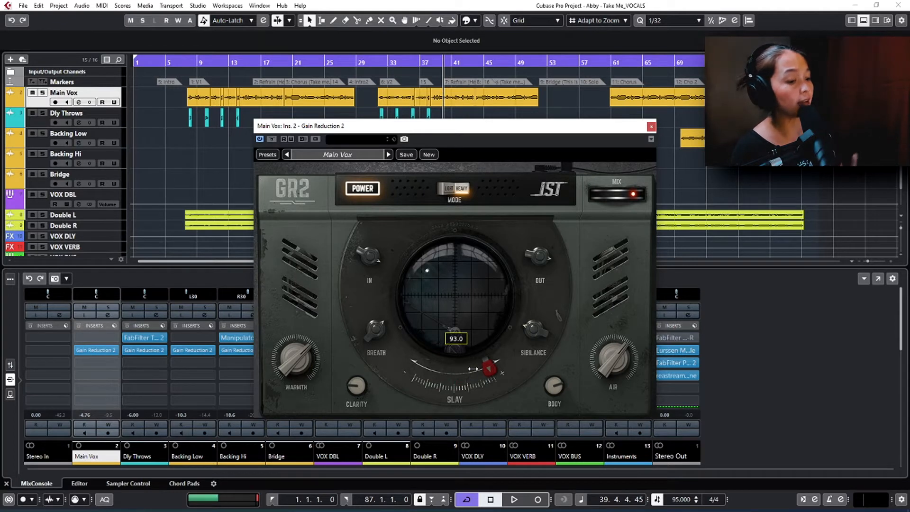
Step: Turn up the Warmth and Clarity controls on the Main Vox compressor
{"action": "mouse_move", "coordinate": [300, 377]}
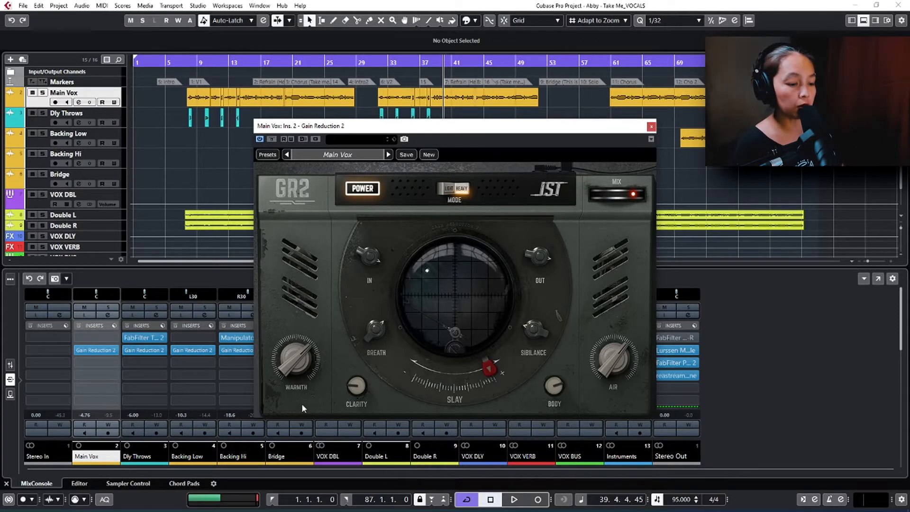
{"action": "left_click_drag", "start_coordinate": [299, 361], "coordinate": [299, 374]}
{"action": "mouse_move", "coordinate": [353, 388]}
{"action": "scroll", "coordinate": [352, 388], "scroll_direction": "up", "scroll_amount": 5}
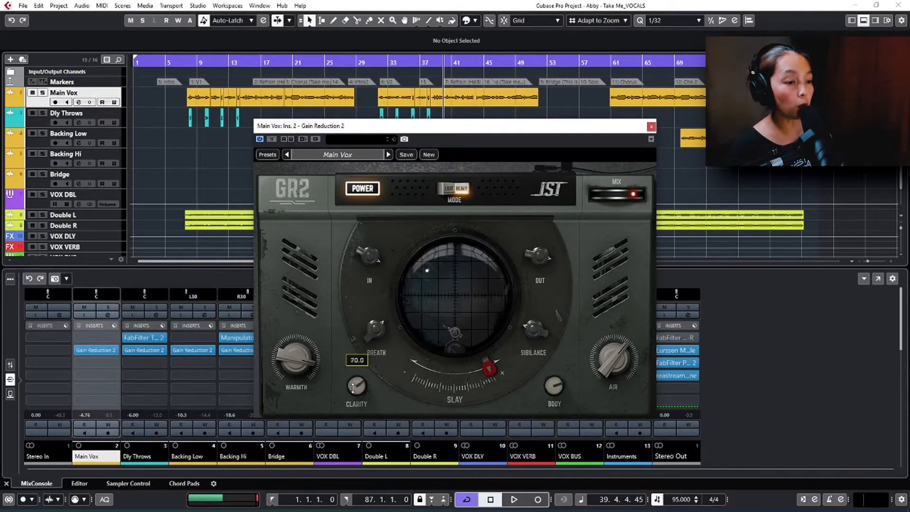
{"action": "scroll", "coordinate": [352, 388], "scroll_direction": "up", "scroll_amount": 4}
Step: Sweep the Body control down and back up on the Main Vox compressor
{"action": "mouse_move", "coordinate": [444, 394]}
{"action": "mouse_move", "coordinate": [559, 387]}
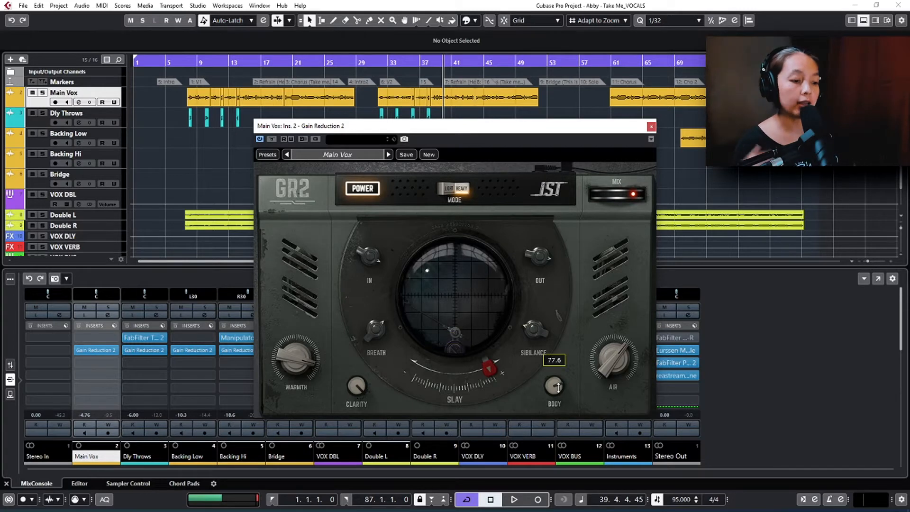
{"action": "scroll", "coordinate": [559, 386], "scroll_direction": "down", "scroll_amount": 10}
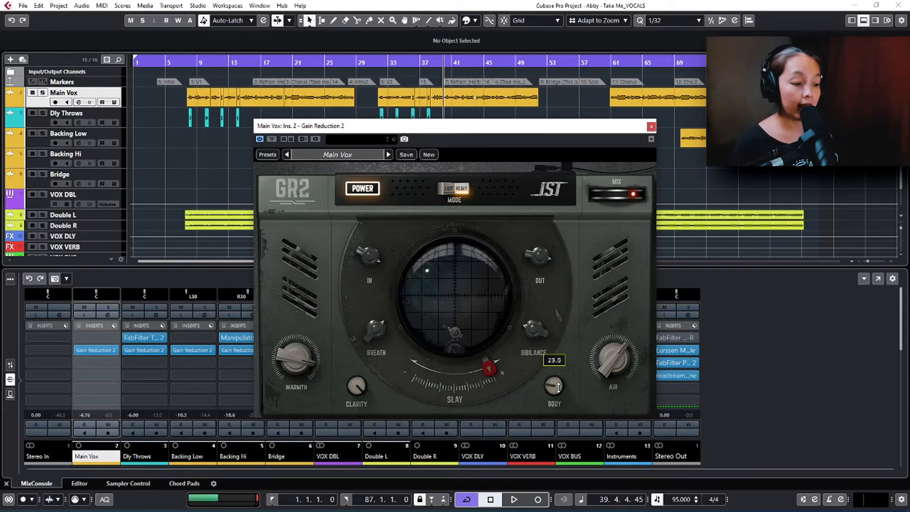
{"action": "scroll", "coordinate": [558, 387], "scroll_direction": "up", "scroll_amount": 8}
Step: Sweep the Air control down and then up, and adjust the Mix amount
{"action": "mouse_move", "coordinate": [616, 353]}
{"action": "scroll", "coordinate": [616, 352], "scroll_direction": "down", "scroll_amount": 4}
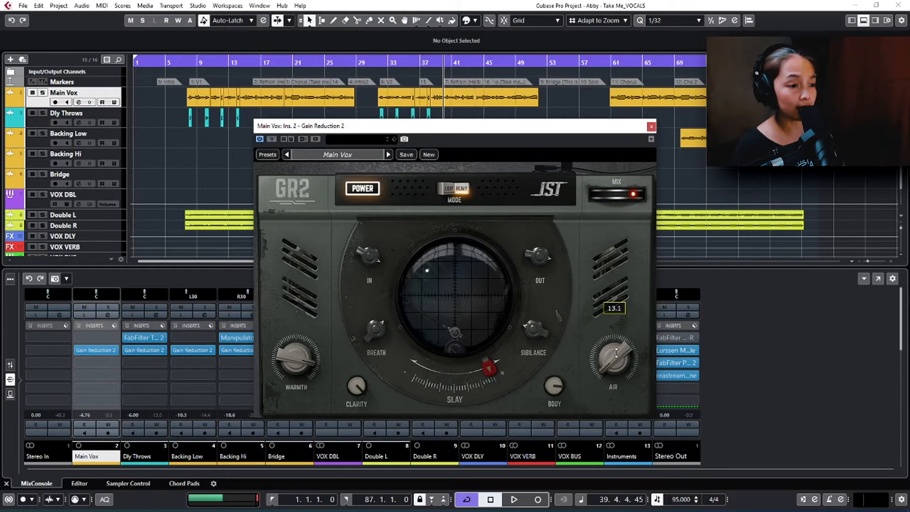
{"action": "scroll", "coordinate": [616, 352], "scroll_direction": "up", "scroll_amount": 5}
{"action": "scroll", "coordinate": [616, 353], "scroll_direction": "up", "scroll_amount": 2}
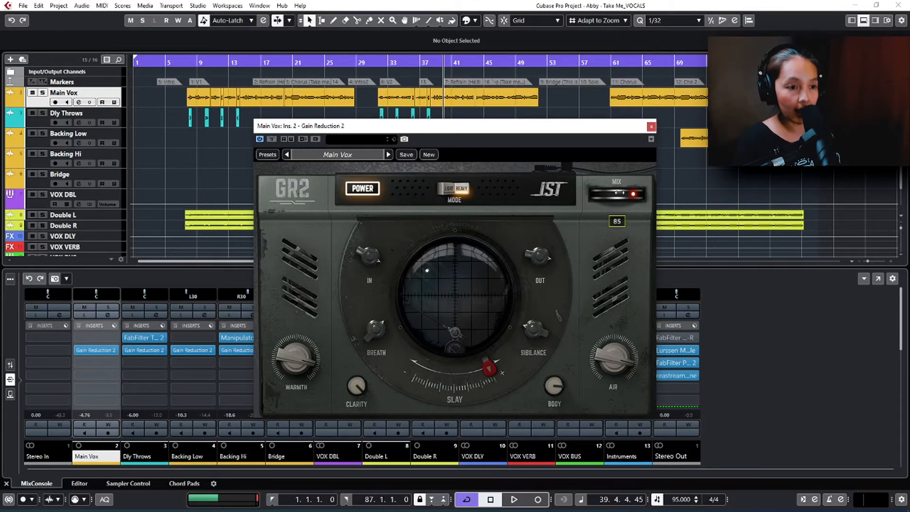
{"action": "mouse_move", "coordinate": [633, 194]}
{"action": "left_mouse_down"}
{"action": "mouse_move", "coordinate": [620, 198]}
{"action": "mouse_move", "coordinate": [633, 199]}
{"action": "left_mouse_up"}
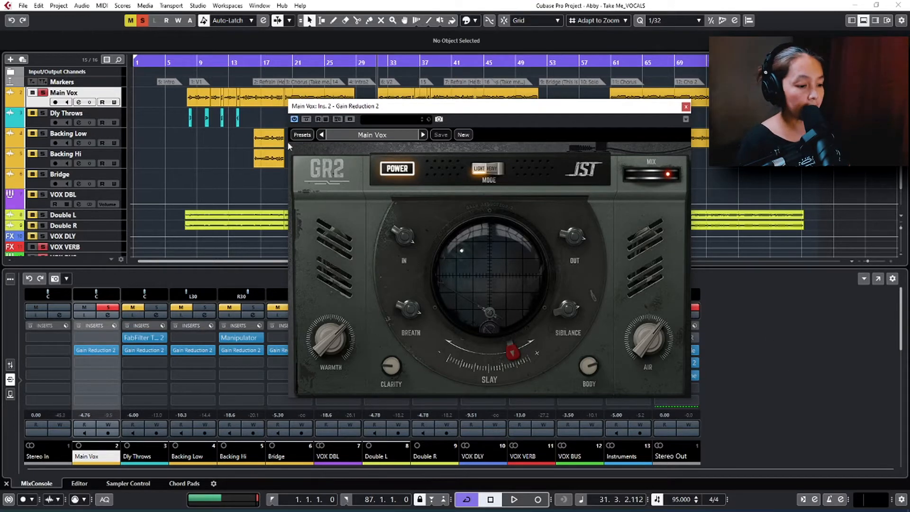
Step: Load the Default preset and calibrate the In control while playing the soloed Main Vox from about bar 31
{"action": "left_click", "coordinate": [364, 135]}
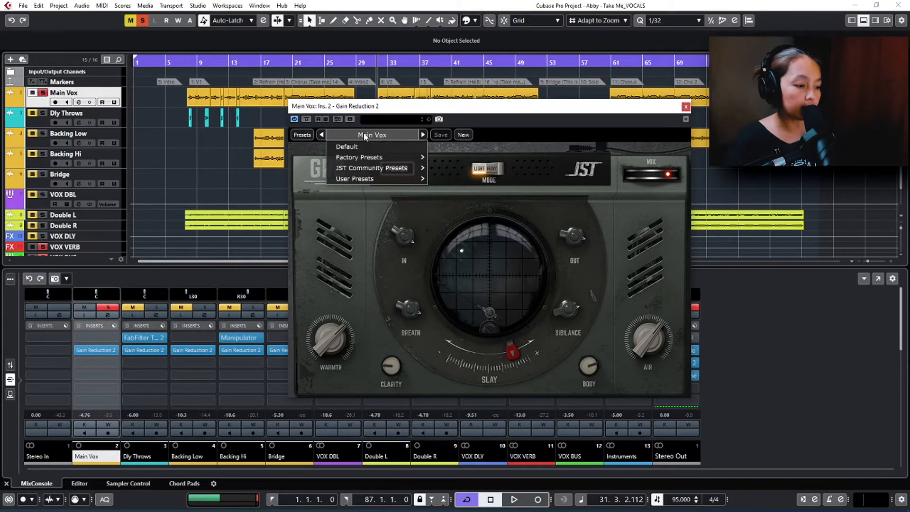
{"action": "left_click", "coordinate": [365, 148]}
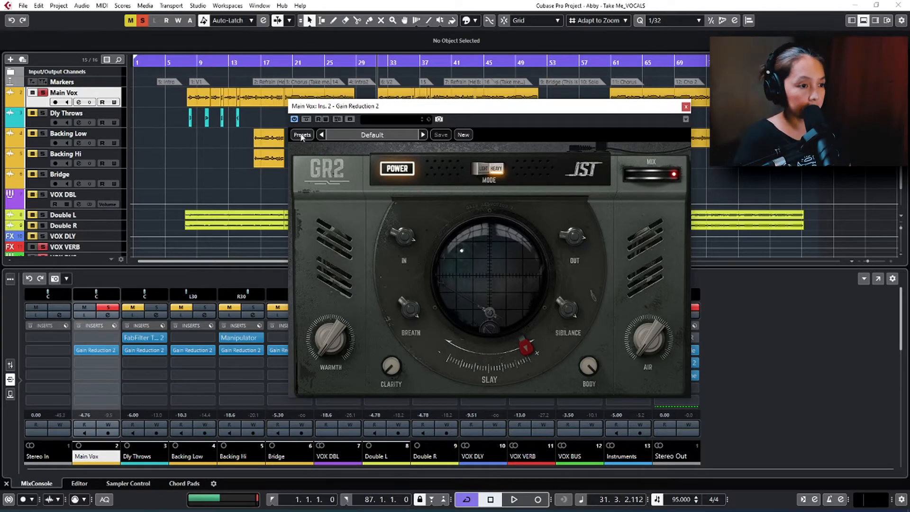
{"action": "key", "text": "space"}
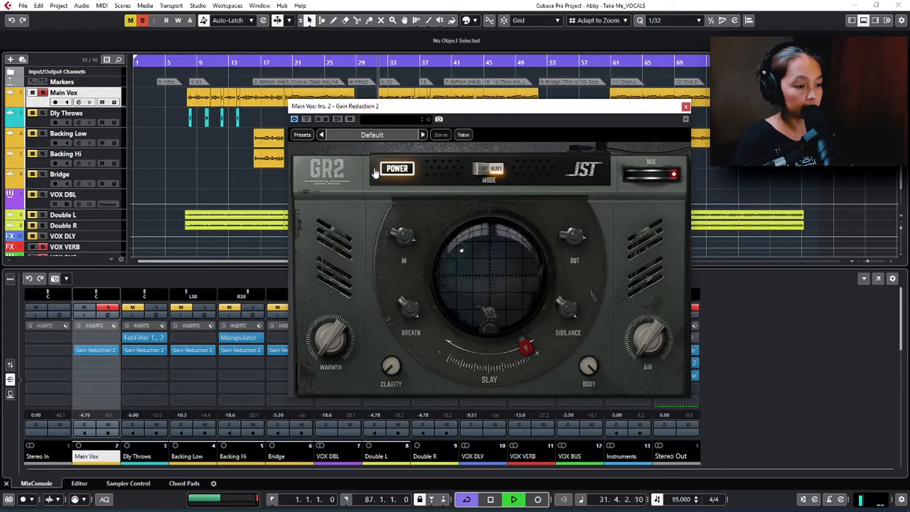
{"action": "double_click", "coordinate": [406, 242], "text": "shift"}
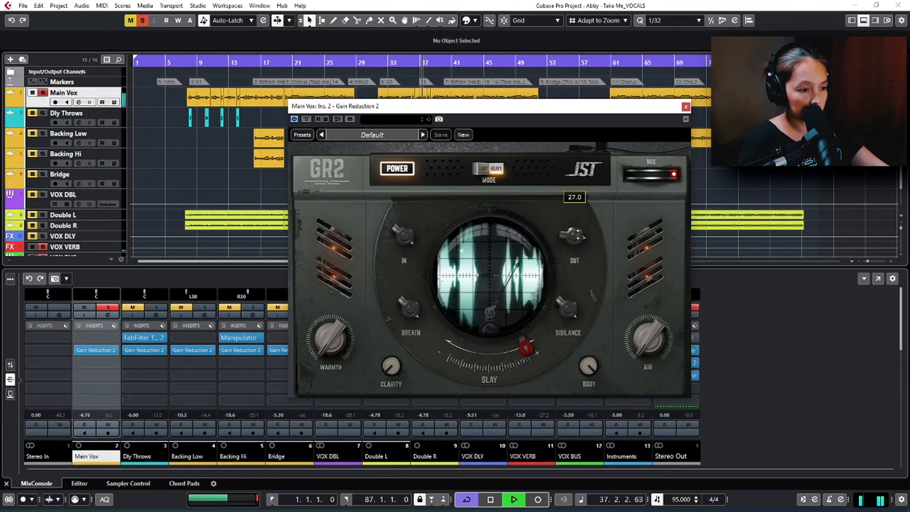
Step: Adjust the Breath and Sibilance controls while the soloed Main Vox plays
{"action": "mouse_move", "coordinate": [417, 306]}
{"action": "scroll", "coordinate": [416, 306], "scroll_direction": "down", "scroll_amount": 7}
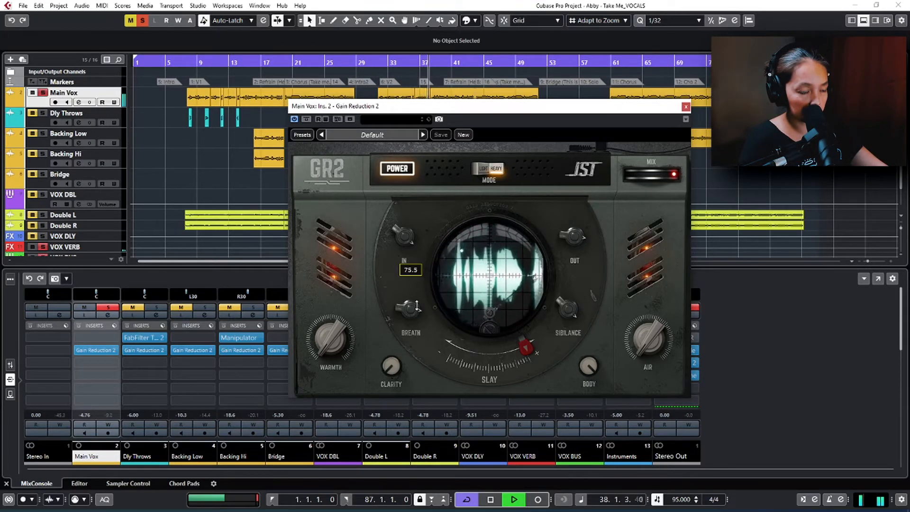
{"action": "scroll", "coordinate": [417, 305], "scroll_direction": "down", "scroll_amount": 2}
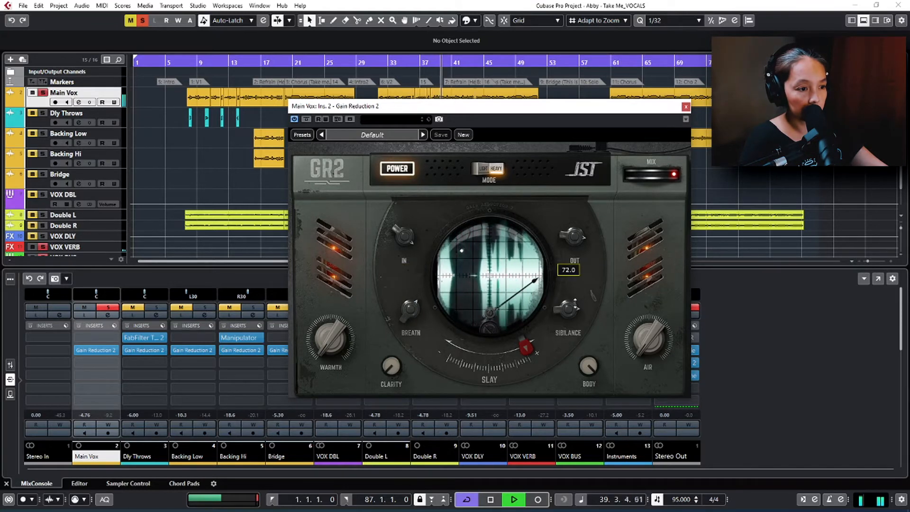
{"action": "scroll", "coordinate": [569, 308], "scroll_direction": "up", "scroll_amount": 12}
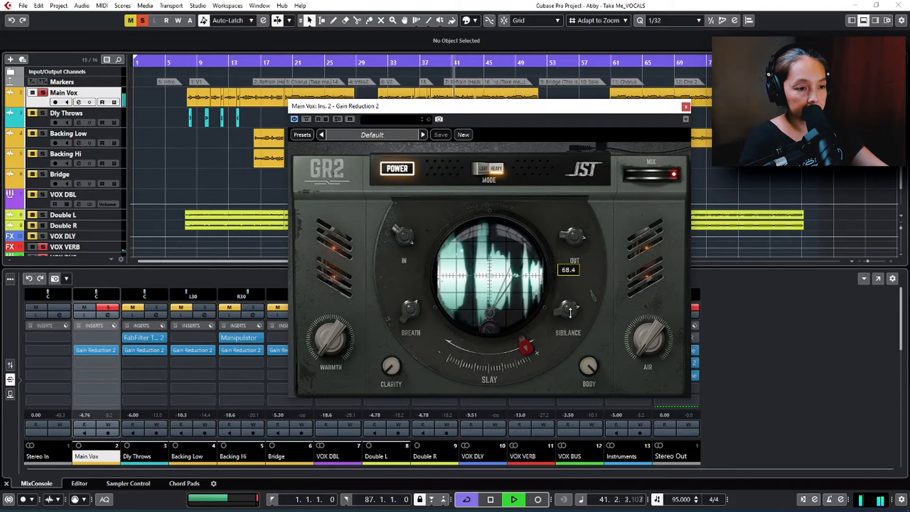
Step: Set Warmth to 70.0 and take Main Vox out of solo to hear it in the full mix
{"action": "scroll", "coordinate": [326, 327], "scroll_direction": "up", "scroll_amount": 14}
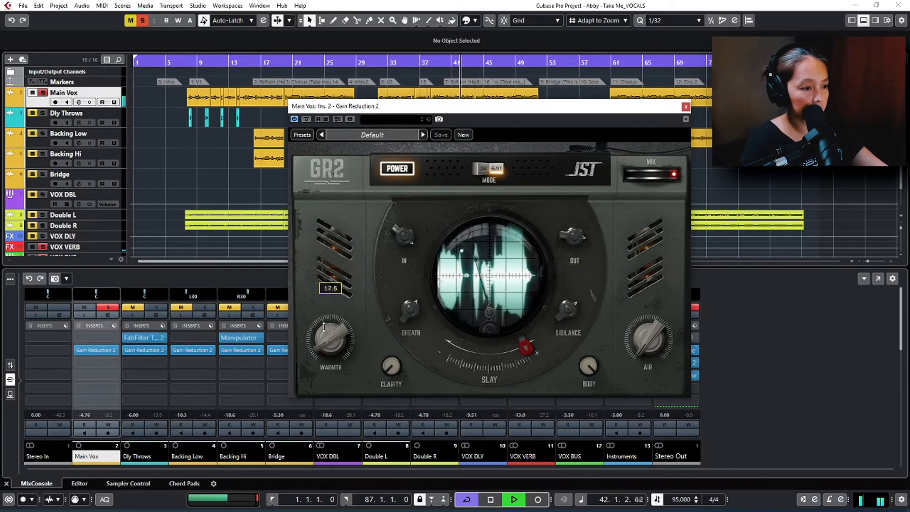
{"action": "scroll", "coordinate": [326, 327], "scroll_direction": "up", "scroll_amount": 5}
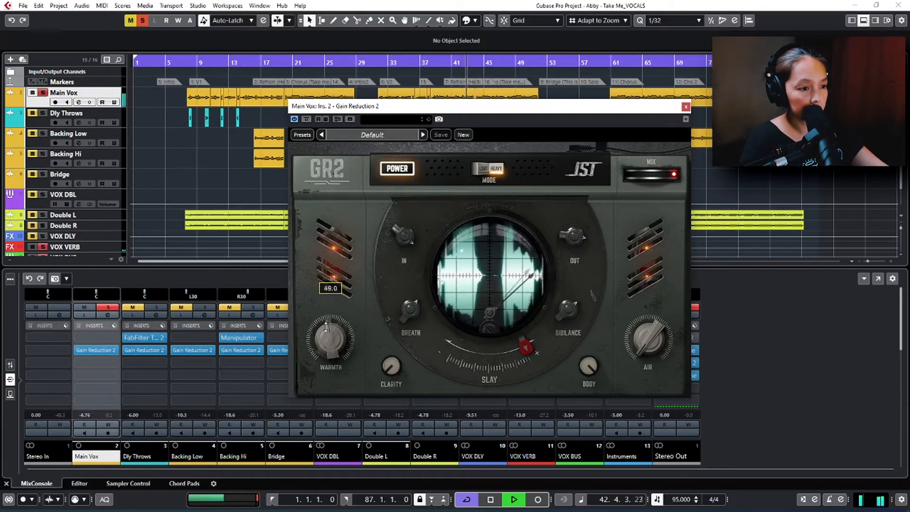
{"action": "scroll", "coordinate": [327, 327], "scroll_direction": "up", "scroll_amount": 3}
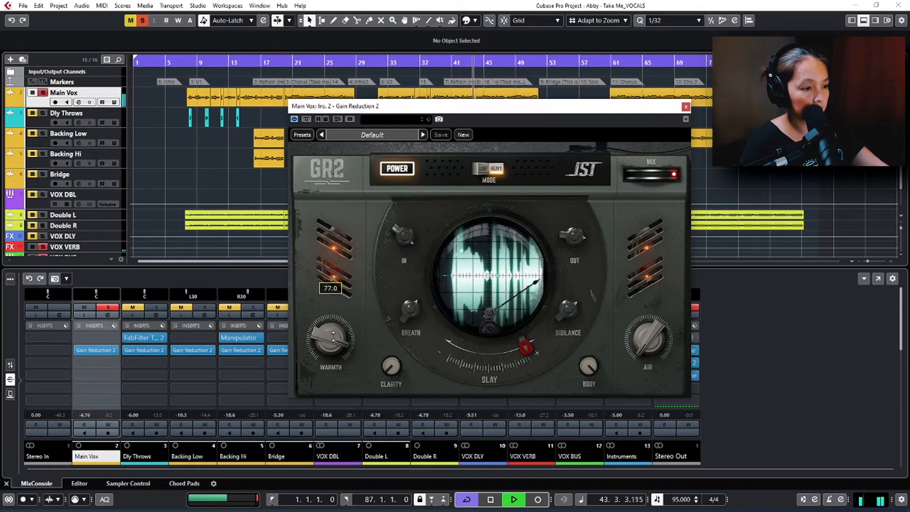
{"action": "scroll", "coordinate": [333, 337], "scroll_direction": "down", "scroll_amount": 2}
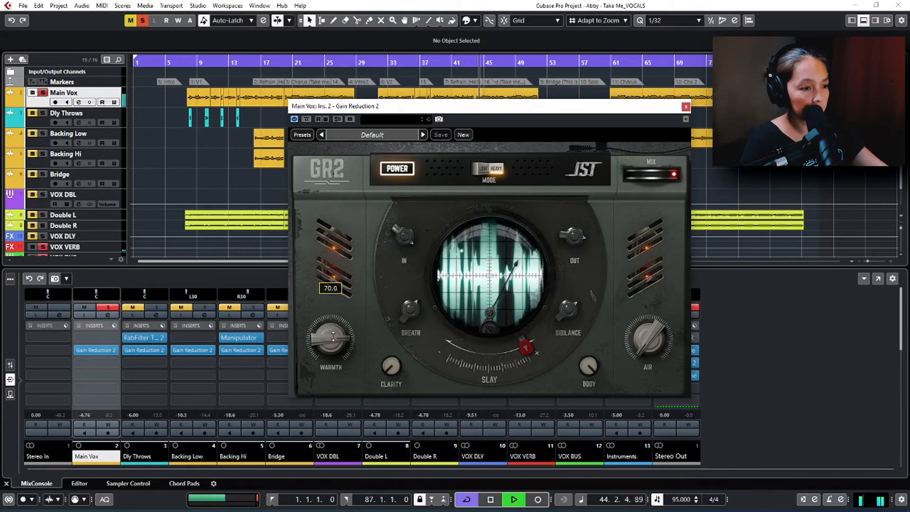
{"action": "key", "text": "s"}
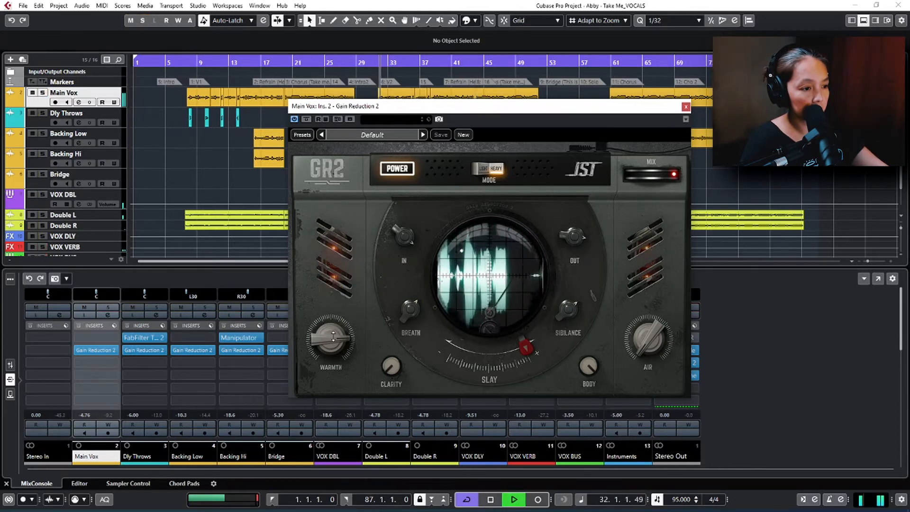
Step: Fine-tune the Warmth and Clarity controls while the full mix plays
{"action": "scroll", "coordinate": [333, 336], "scroll_direction": "down", "scroll_amount": 5}
{"action": "scroll", "coordinate": [333, 337], "scroll_direction": "down", "scroll_amount": 5}
{"action": "scroll", "coordinate": [391, 366], "scroll_direction": "up", "scroll_amount": 9}
{"action": "scroll", "coordinate": [391, 366], "scroll_direction": "up", "scroll_amount": 2}
Step: Adjust the Body control and lower the Slay amount slightly during full-mix playback
{"action": "mouse_move", "coordinate": [589, 361]}
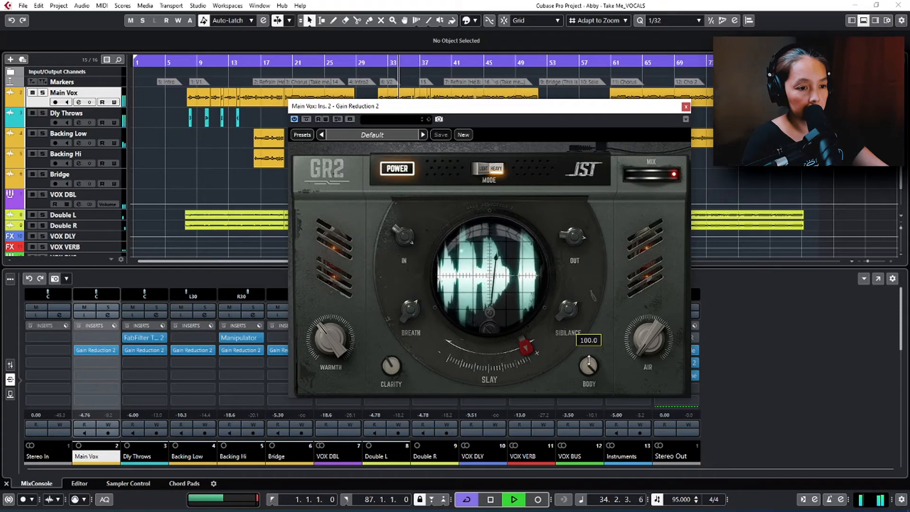
{"action": "scroll", "coordinate": [493, 351], "scroll_direction": "down", "scroll_amount": 5}
{"action": "left_click_drag", "start_coordinate": [493, 350], "coordinate": [516, 351]}
{"action": "mouse_move", "coordinate": [450, 344]}
{"action": "mouse_move", "coordinate": [587, 364]}
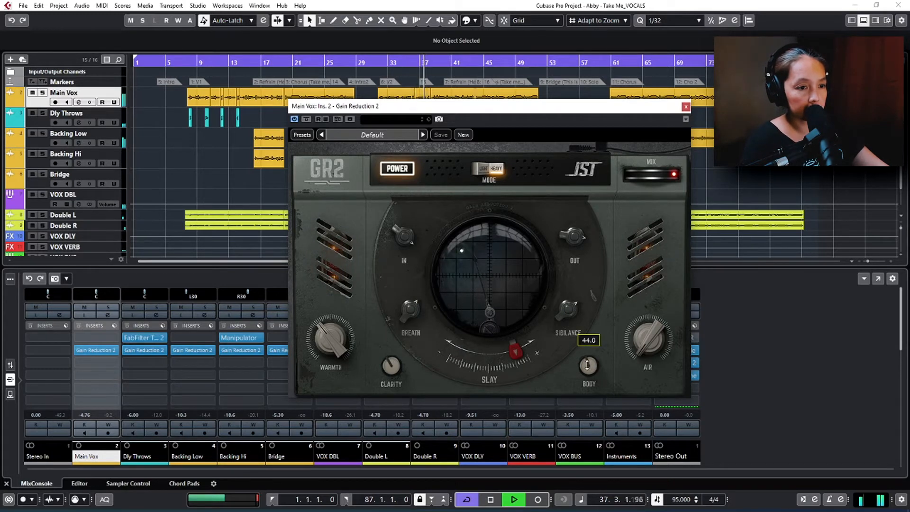
Step: Adjust the Air amount, lower the Mix slightly, and audition Main Vox in solo from about bar 31
{"action": "mouse_move", "coordinate": [652, 339]}
{"action": "left_click_drag", "start_coordinate": [653, 340], "coordinate": [652, 338]}
{"action": "key", "text": "space"}
{"action": "key", "text": "space"}
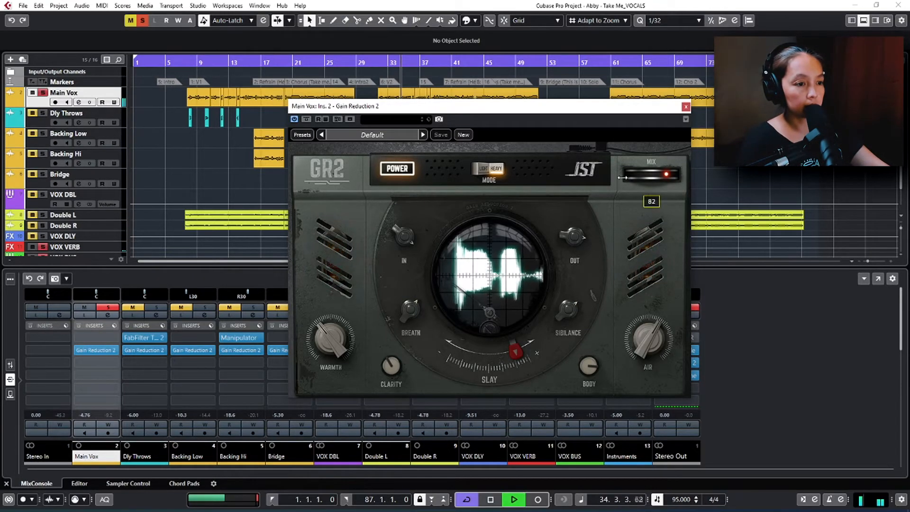
{"action": "mouse_move", "coordinate": [582, 322]}
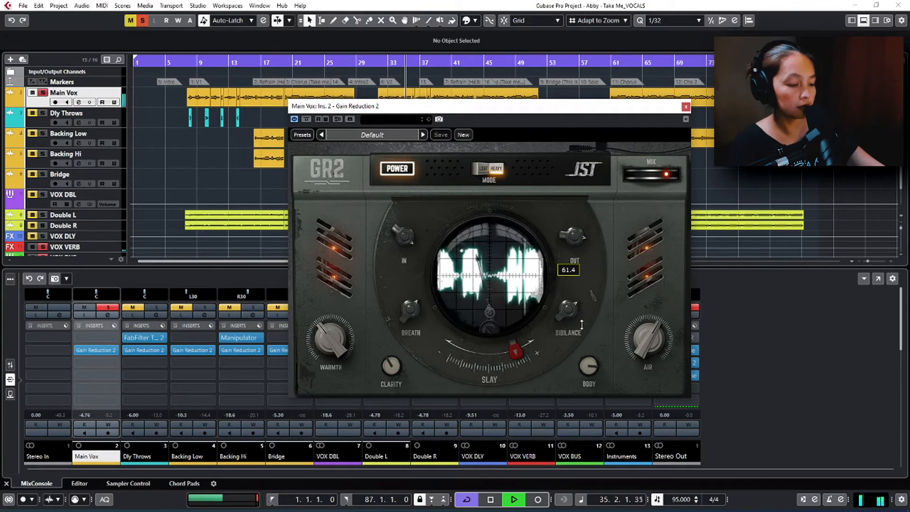
{"action": "key", "text": "space"}
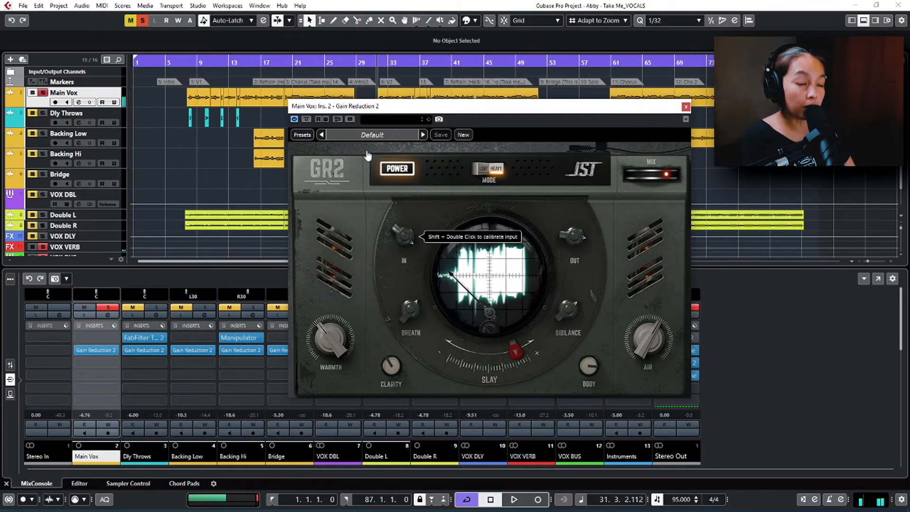
Step: Save the current settings as a new preset named GR2 demo and close the compressor's editor
{"action": "left_click", "coordinate": [462, 135]}
{"action": "type", "text": "GR2 demo"}
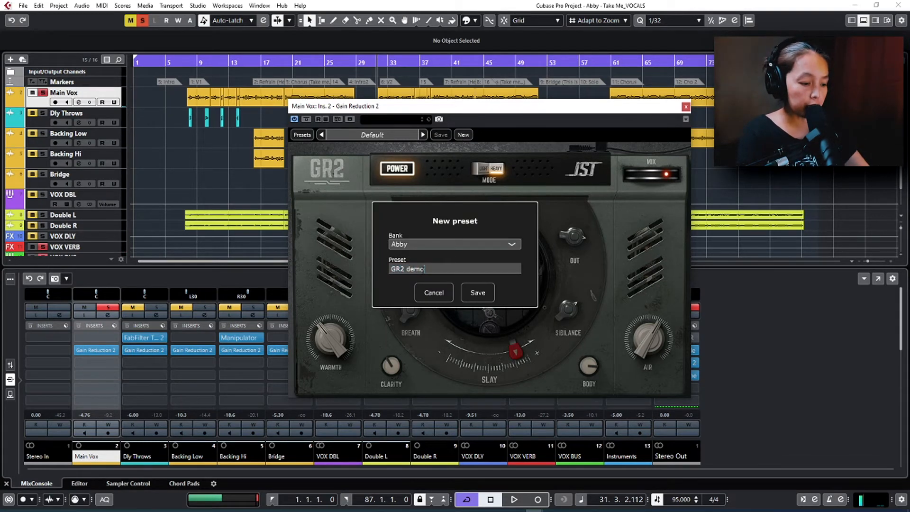
{"action": "left_click", "coordinate": [476, 294]}
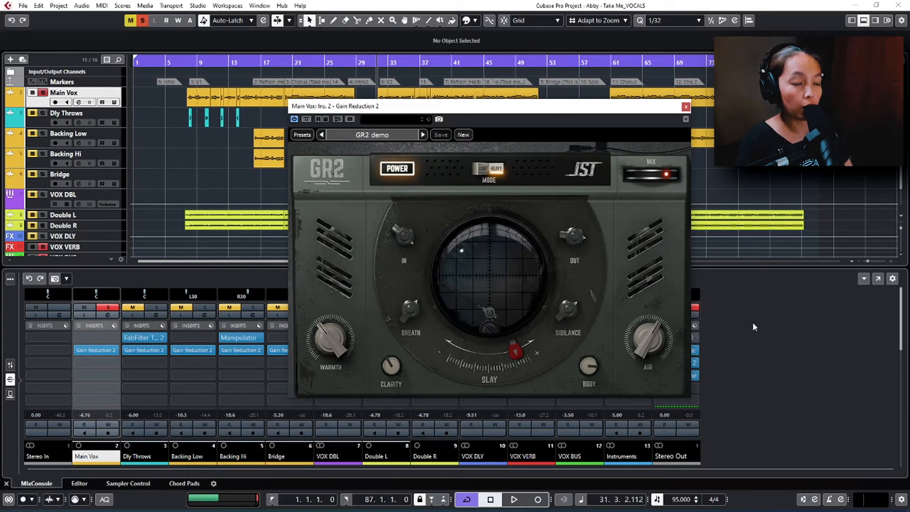
{"action": "left_click", "coordinate": [685, 108]}
Step: Solo the Bridge channel and play from about bar 51, switching solo off and on to compare with the mix
{"action": "left_click", "coordinate": [301, 306]}
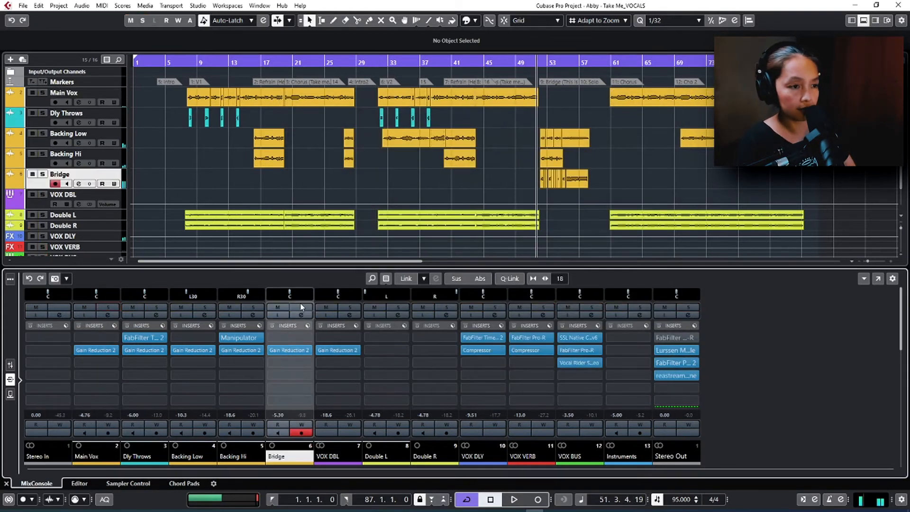
{"action": "key", "text": "space"}
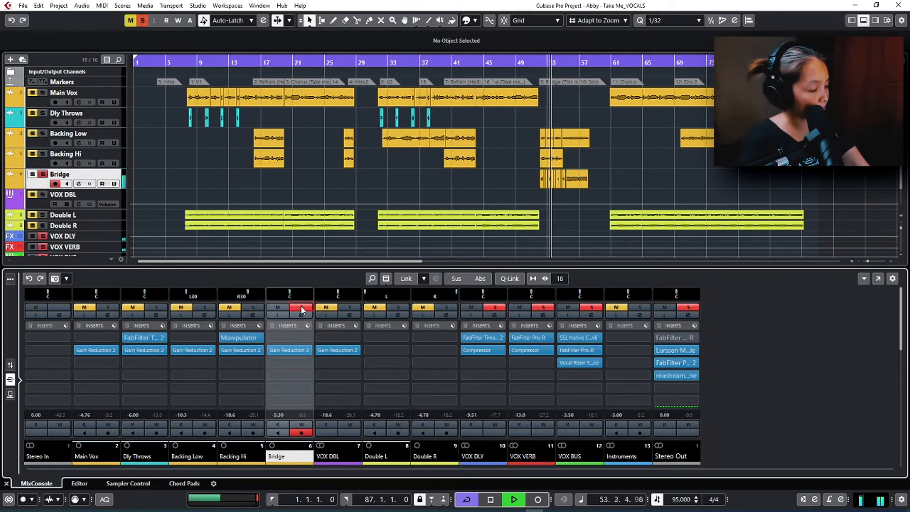
{"action": "left_click", "coordinate": [301, 308]}
{"action": "left_click", "coordinate": [302, 308]}
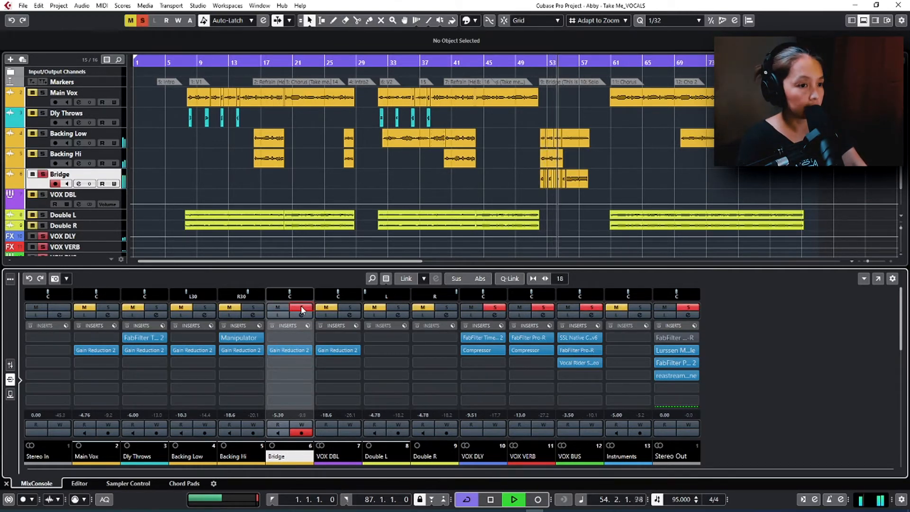
Step: Open Gain Reduction 2 on the Bridge channel, compare its sound with power off and on, and stop playback
{"action": "left_click", "coordinate": [280, 351]}
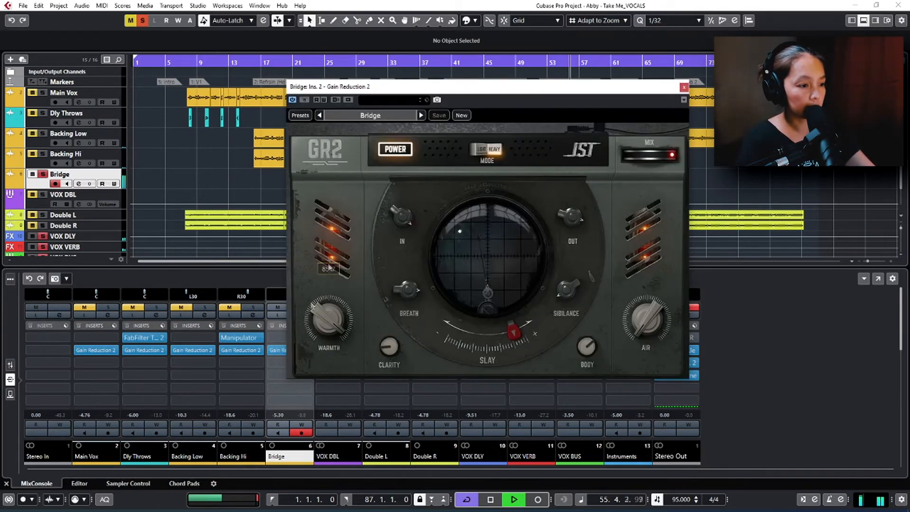
{"action": "left_click", "coordinate": [396, 151]}
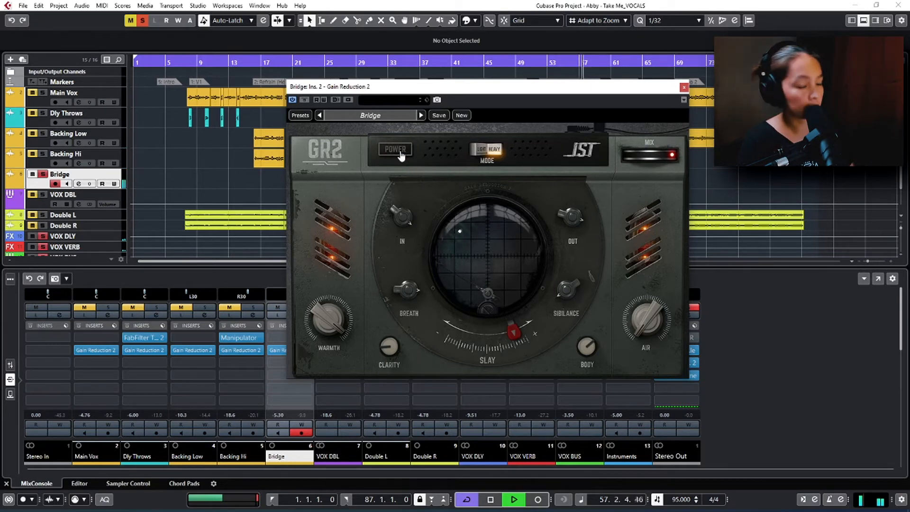
{"action": "left_click", "coordinate": [395, 150]}
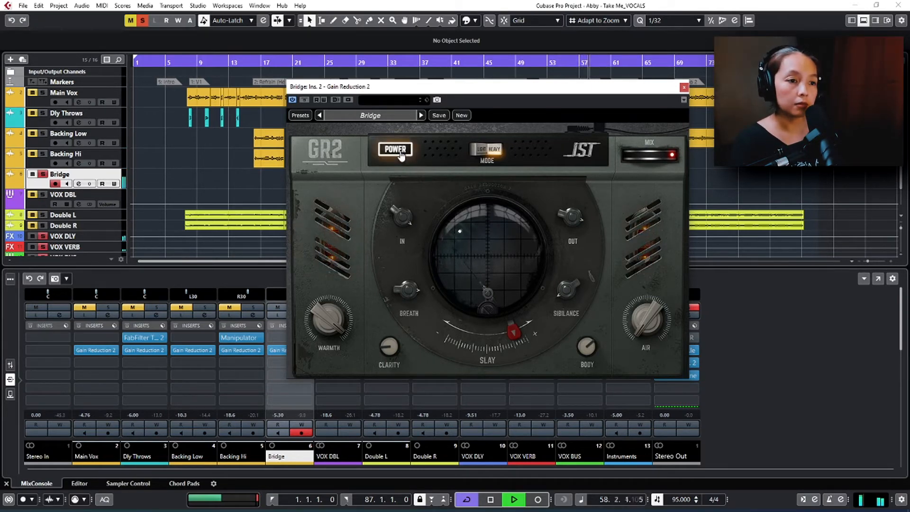
{"action": "key", "text": "space"}
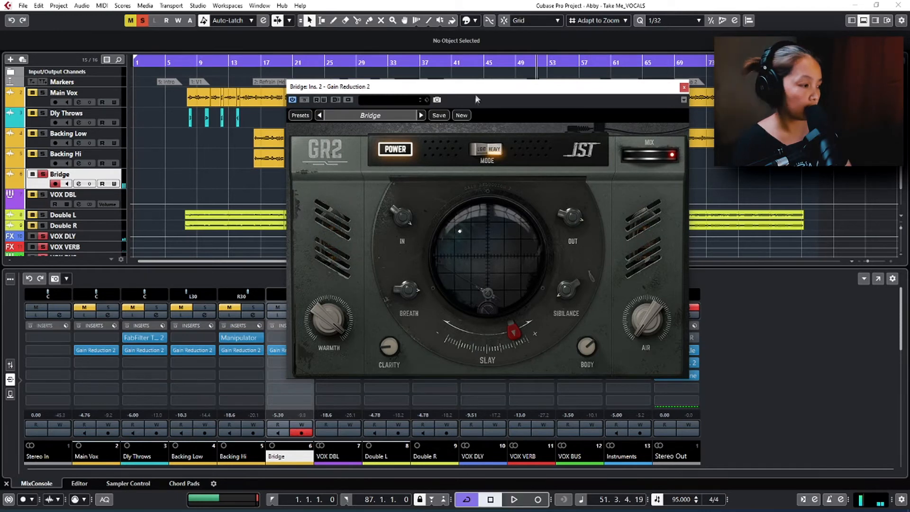
Step: Switch off the Bridge solo, play the full mix while switching presets and returning to Bridge, then stop and close the plugin editor
{"action": "left_click_drag", "start_coordinate": [488, 93], "coordinate": [551, 178]}
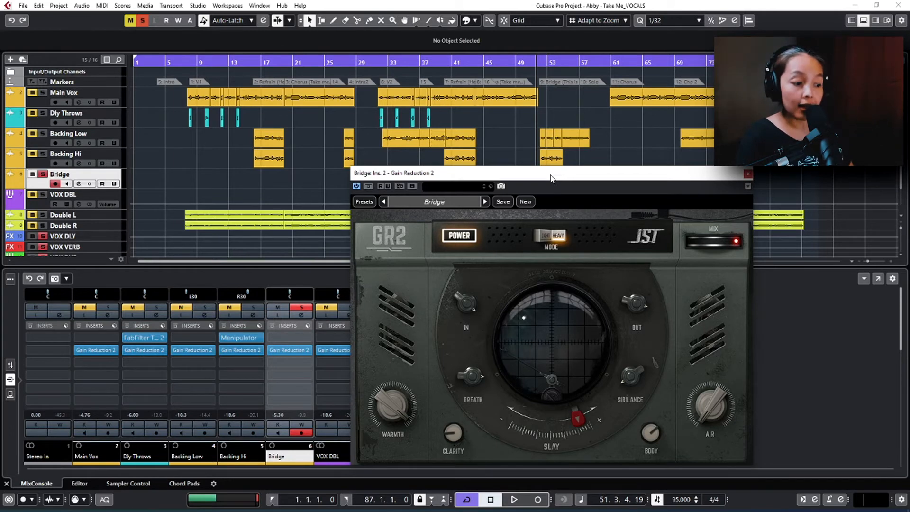
{"action": "key", "text": "s"}
{"action": "key", "text": "space"}
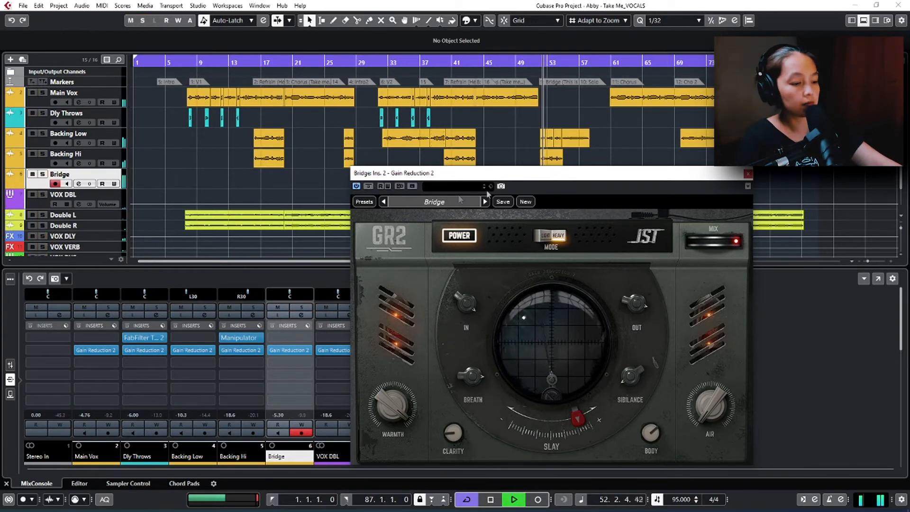
{"action": "left_click", "coordinate": [383, 203]}
{"action": "left_click", "coordinate": [485, 203]}
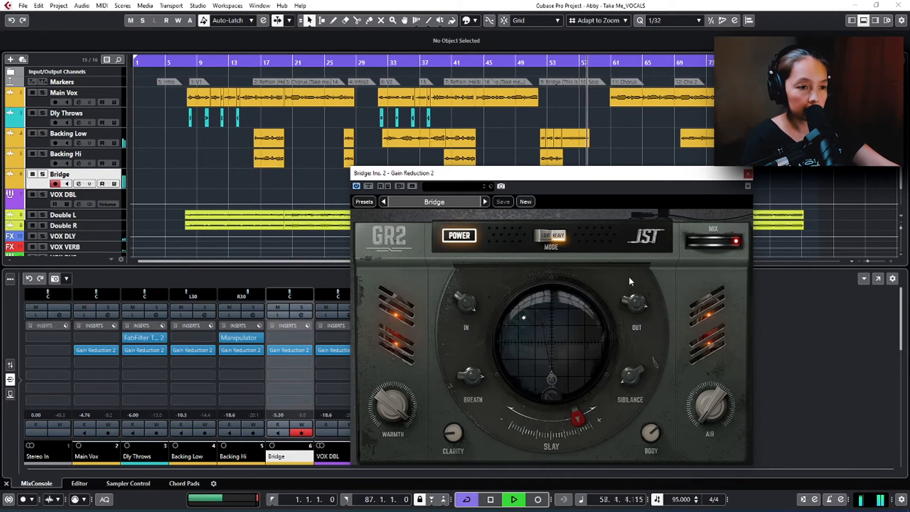
{"action": "key", "text": "space"}
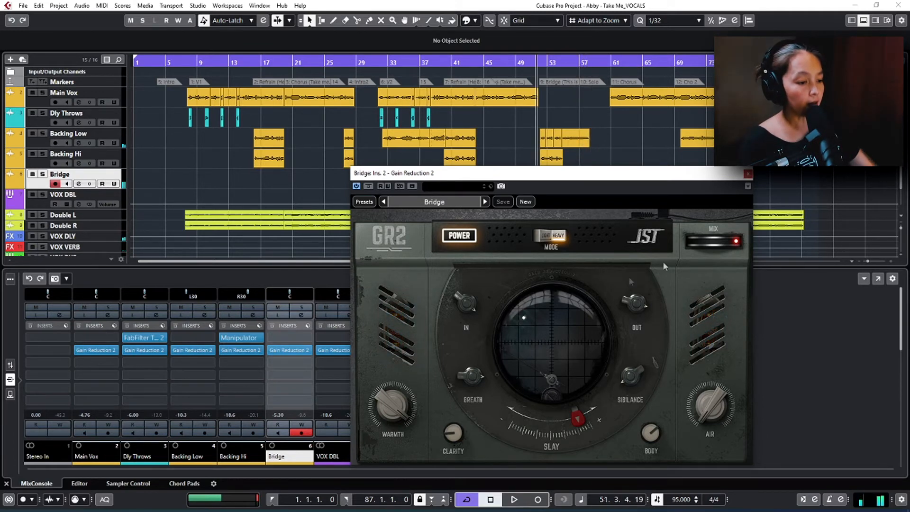
{"action": "left_click", "coordinate": [748, 174]}
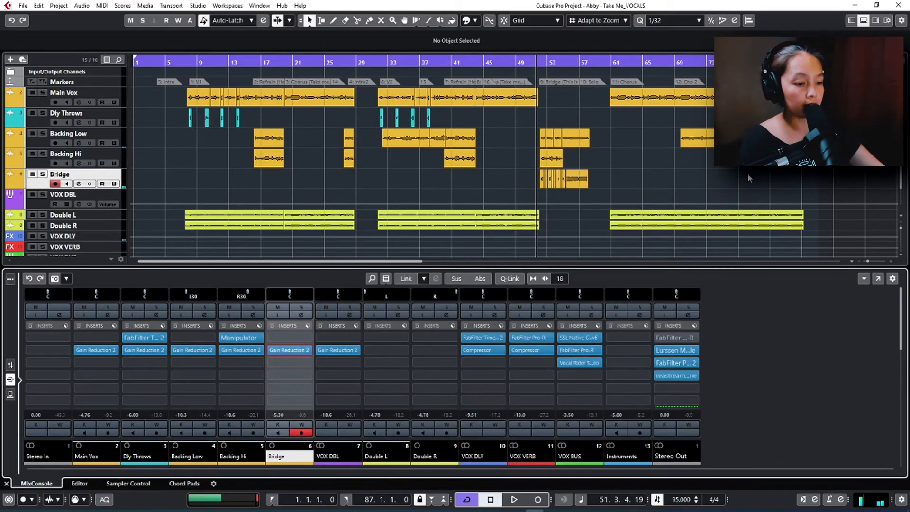
Step: Open Gain Reduction 2 on the Dly Throws channel and play from about bar 31, comparing its sound with power off and on
{"action": "left_click", "coordinate": [378, 59]}
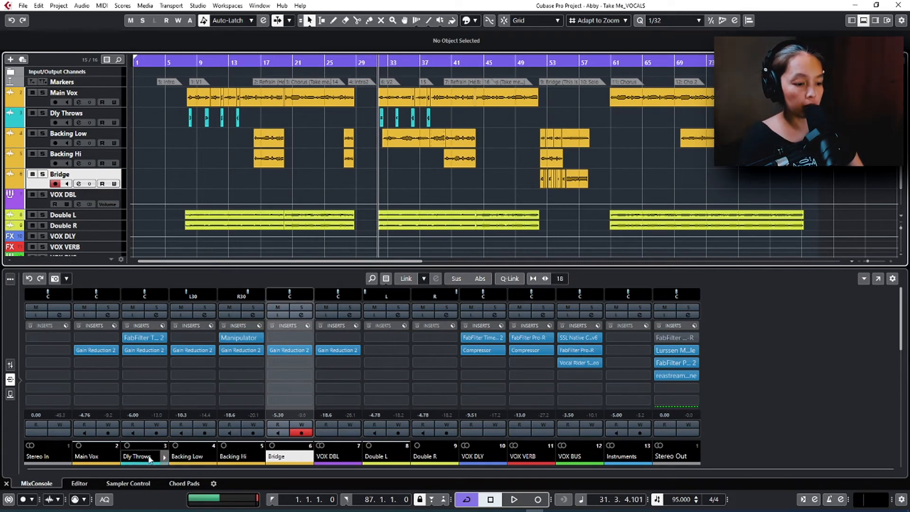
{"action": "double_click", "coordinate": [136, 351]}
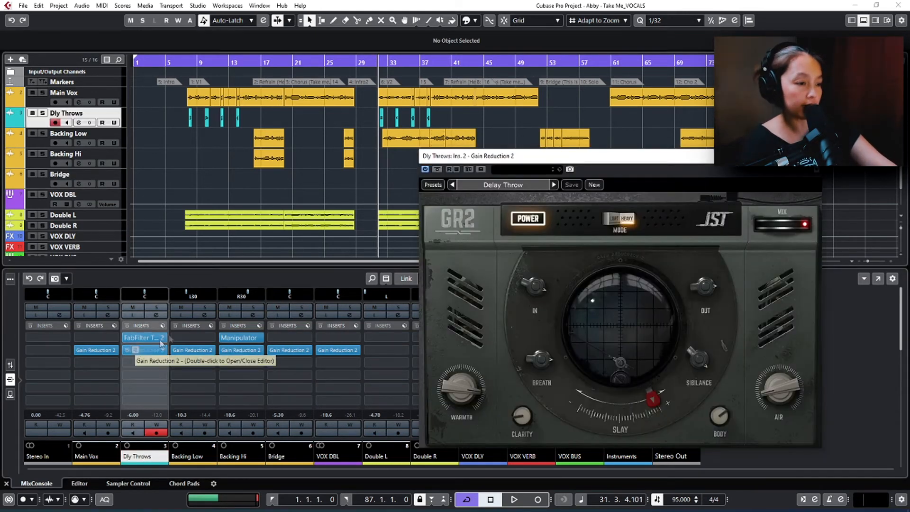
{"action": "key", "text": "space"}
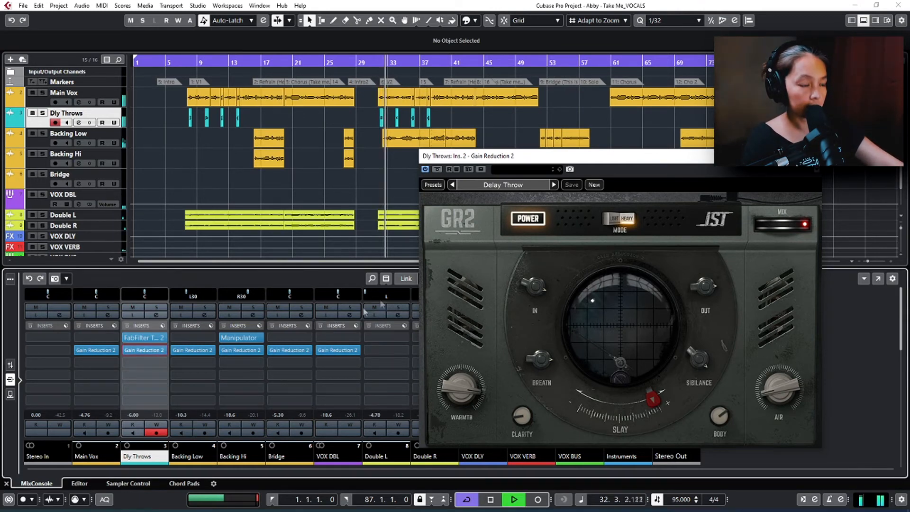
{"action": "left_click", "coordinate": [528, 219]}
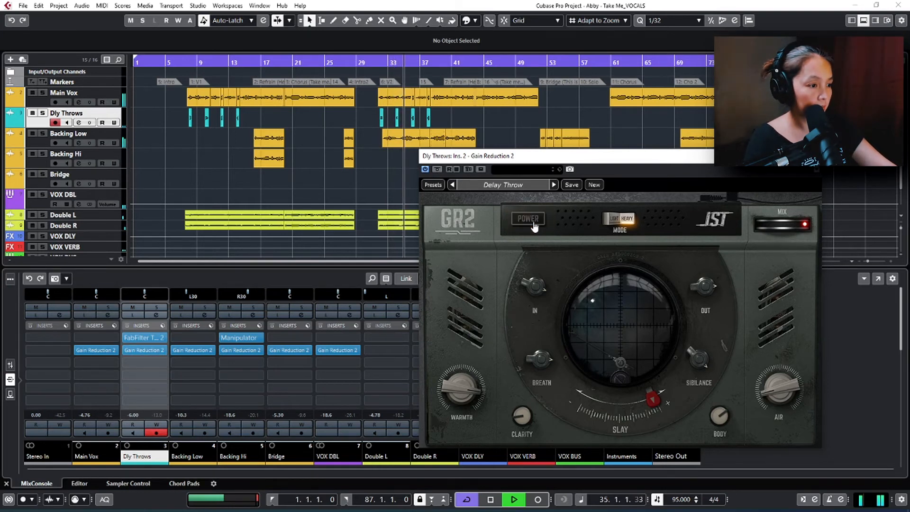
{"action": "left_click", "coordinate": [534, 226]}
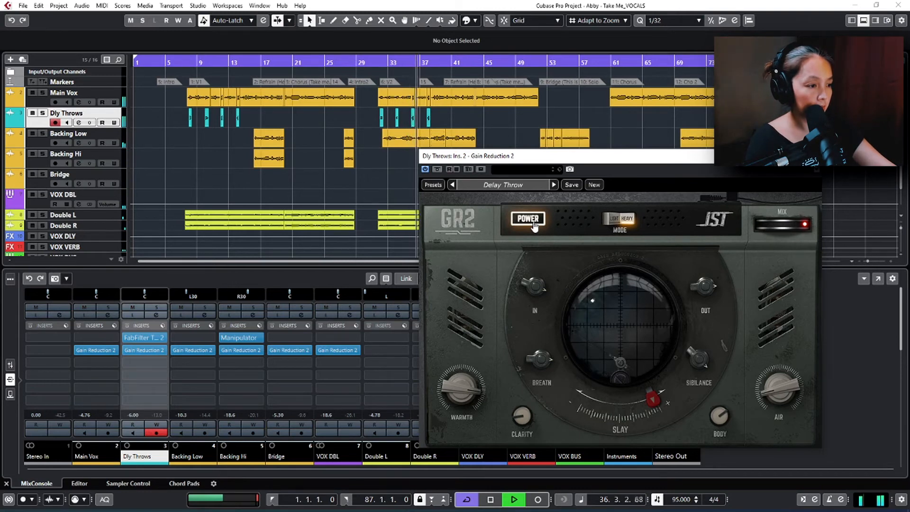
Step: Audition Dly Throws in solo from about bar 31, return to the full mix, then stop playback and close the plugin editor
{"action": "key", "text": "s"}
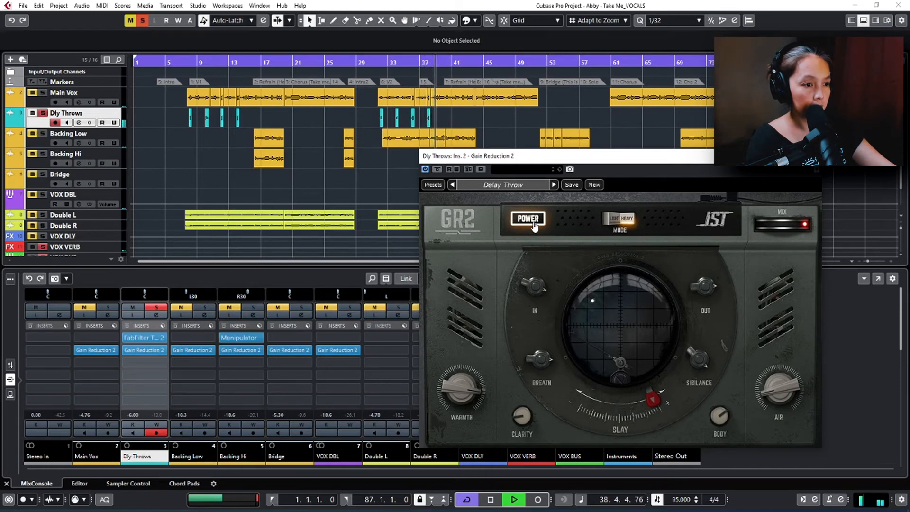
{"action": "key", "text": "space"}
{"action": "key", "text": "space"}
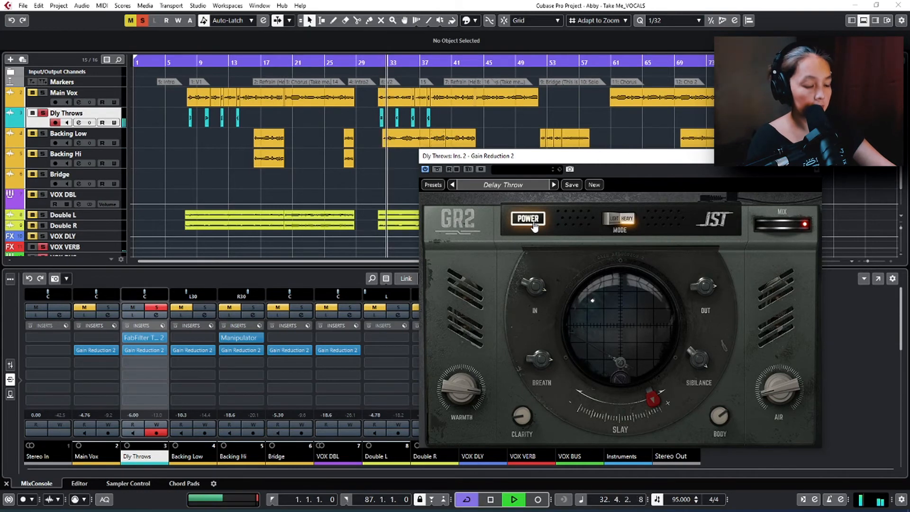
{"action": "key", "text": "s"}
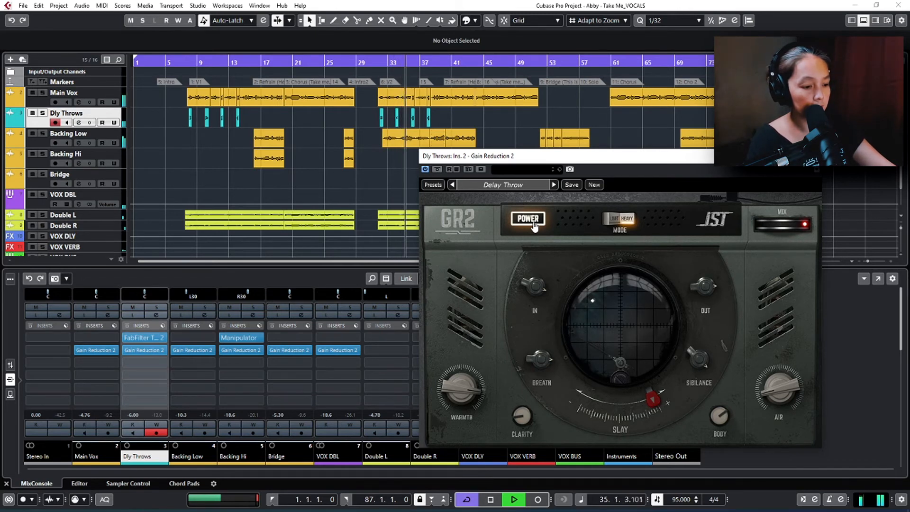
{"action": "key", "text": "space"}
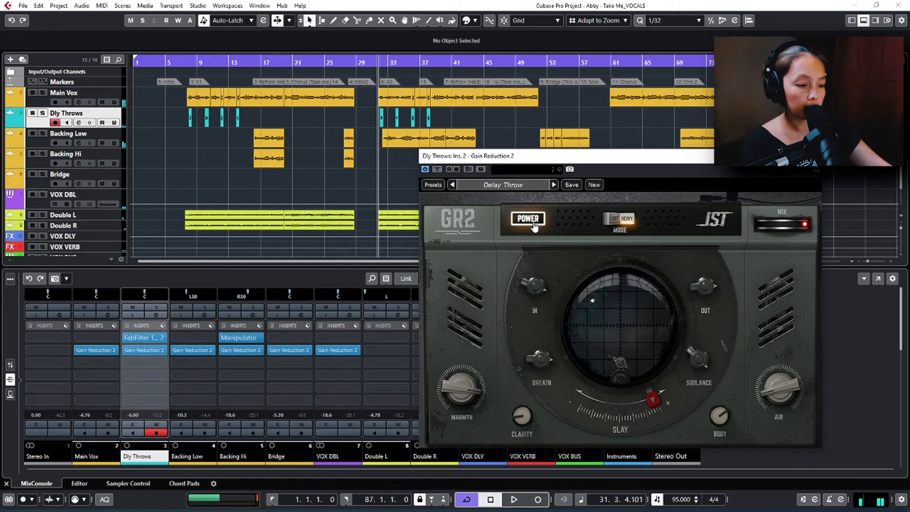
{"action": "left_click", "coordinate": [812, 156]}
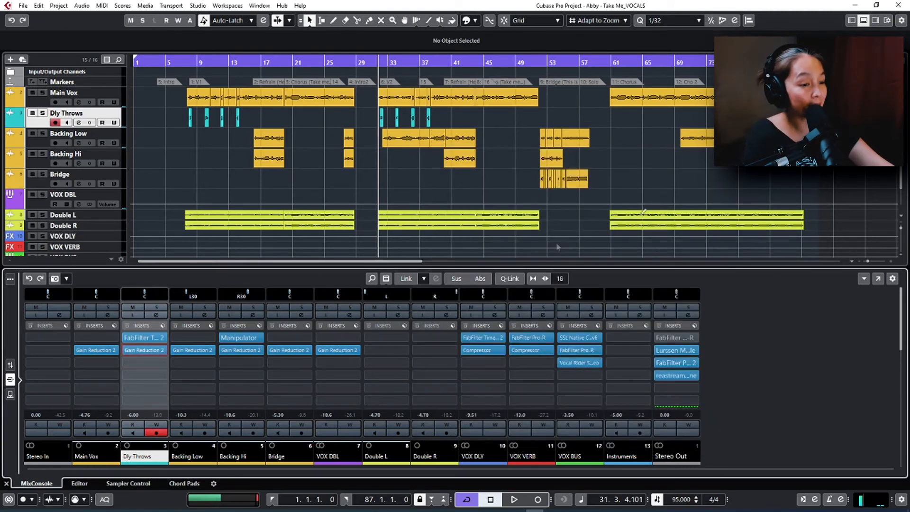
Step: Play Backing Hi from about bar 39, open its Gain Reduction 2, and compare power off and on with the channel soloed
{"action": "left_click", "coordinate": [229, 456]}
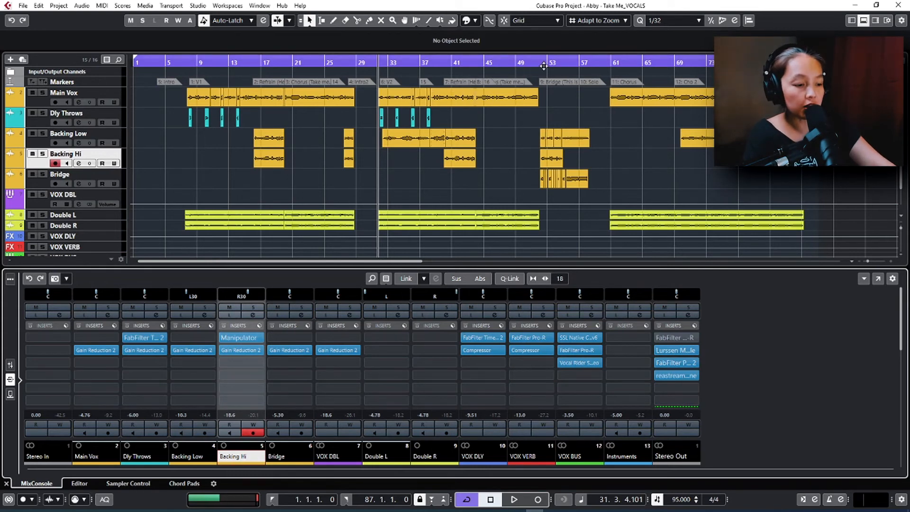
{"action": "left_click", "coordinate": [443, 62]}
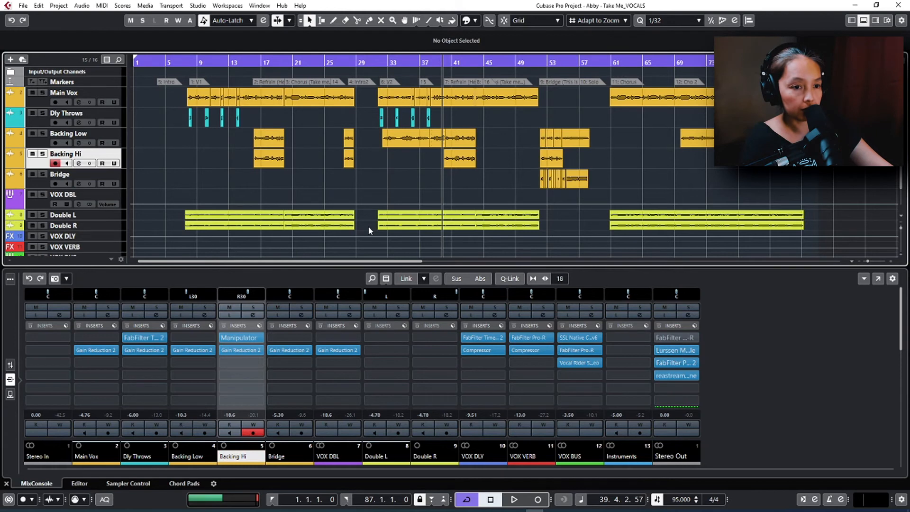
{"action": "key", "text": "space"}
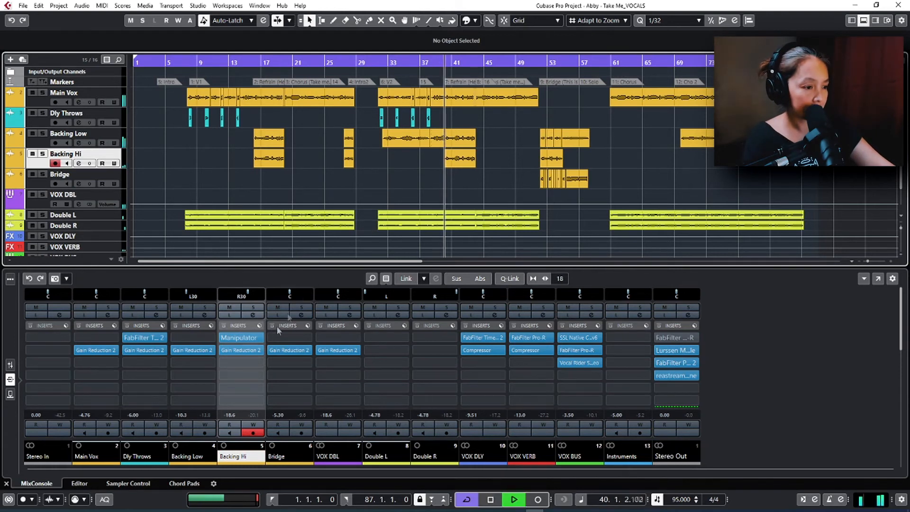
{"action": "left_click", "coordinate": [230, 352]}
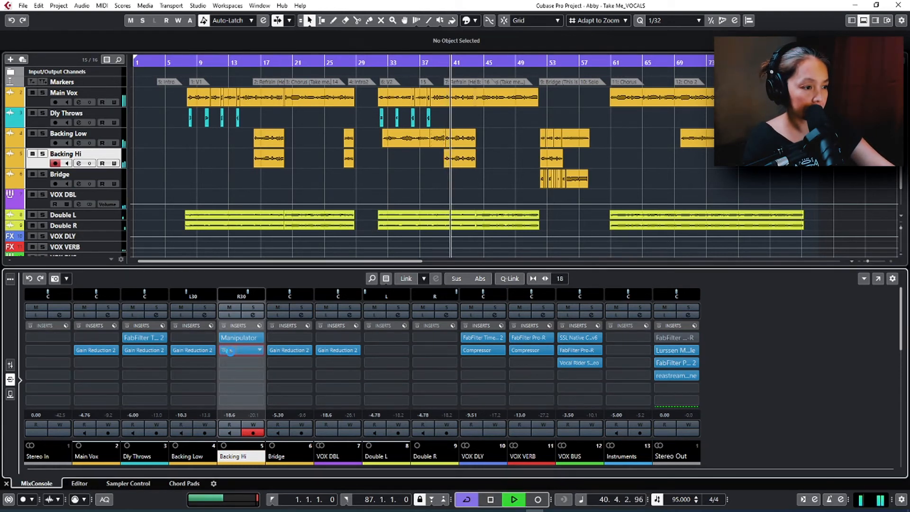
{"action": "left_click", "coordinate": [523, 220]}
{"action": "key", "text": "s"}
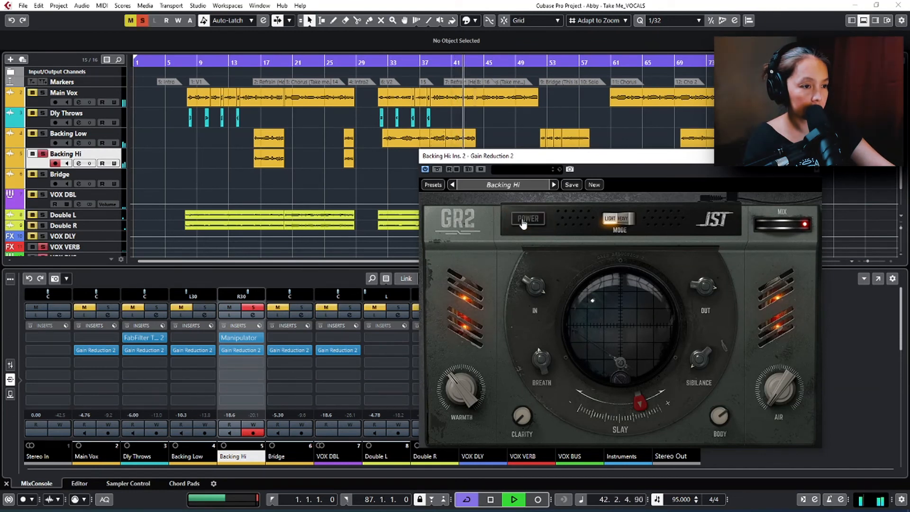
{"action": "left_click", "coordinate": [524, 221]}
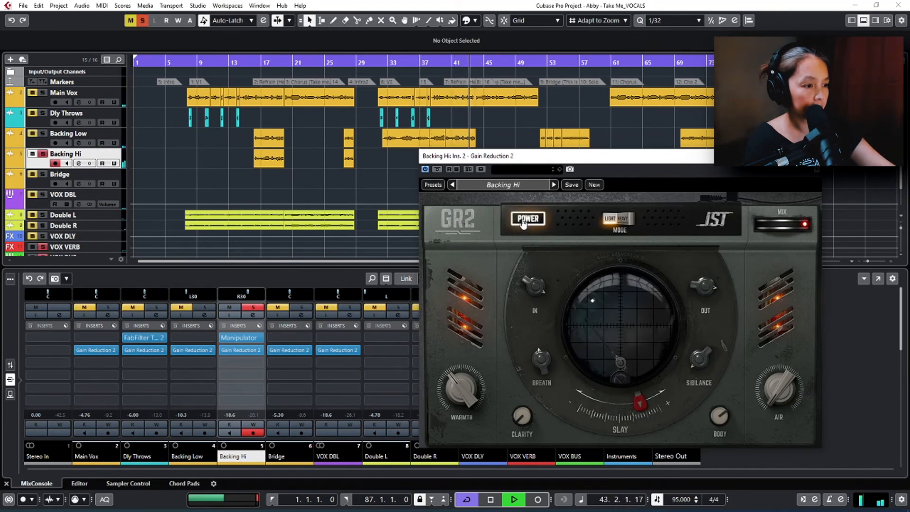
Step: Replay the soloed Backing Hi with the plugin's power off and on, switch solo off, then stop playback and close the editor
{"action": "key", "text": "space"}
{"action": "key", "text": "space"}
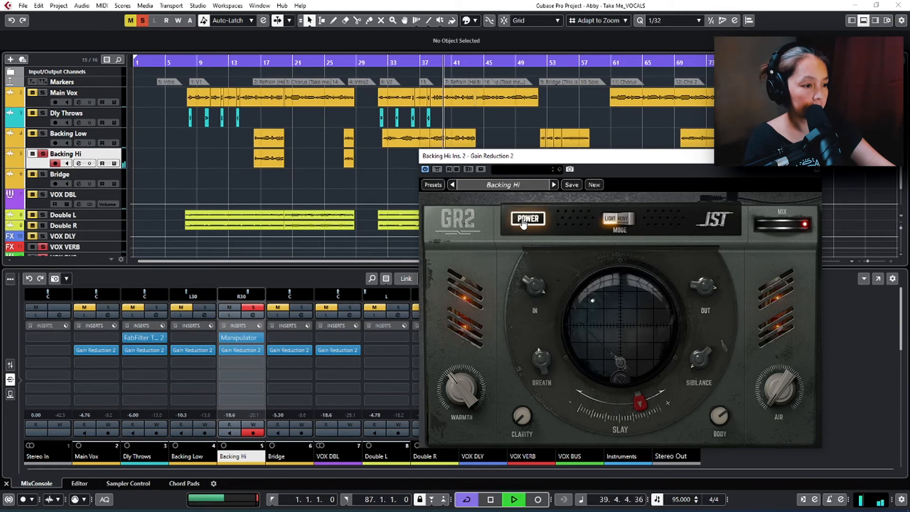
{"action": "left_click", "coordinate": [523, 221]}
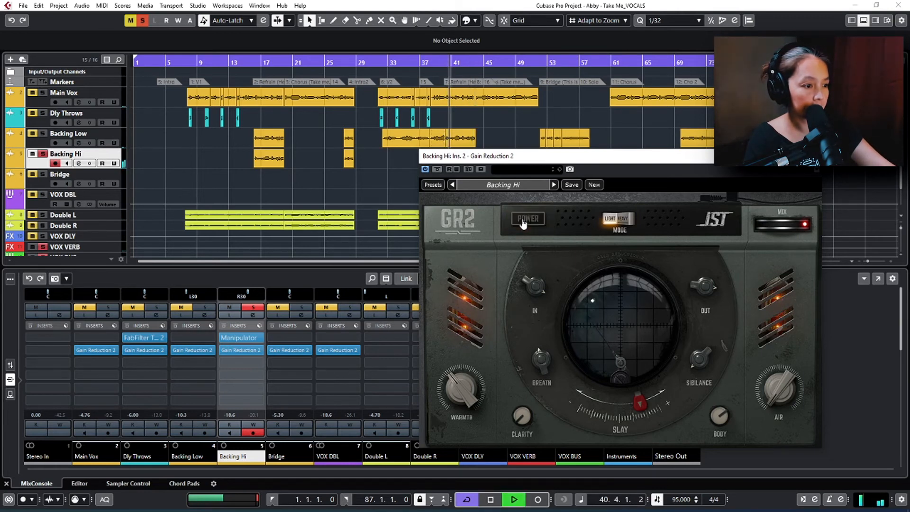
{"action": "left_click", "coordinate": [523, 220]}
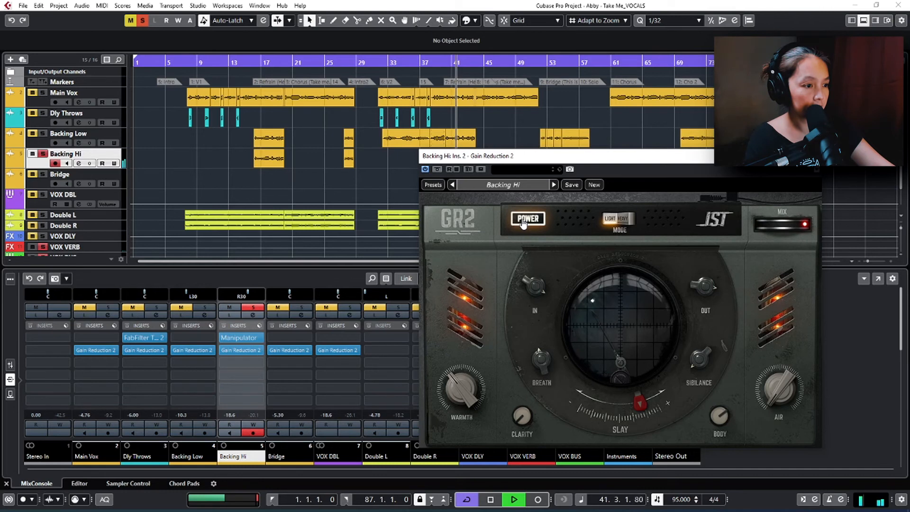
{"action": "key", "text": "s"}
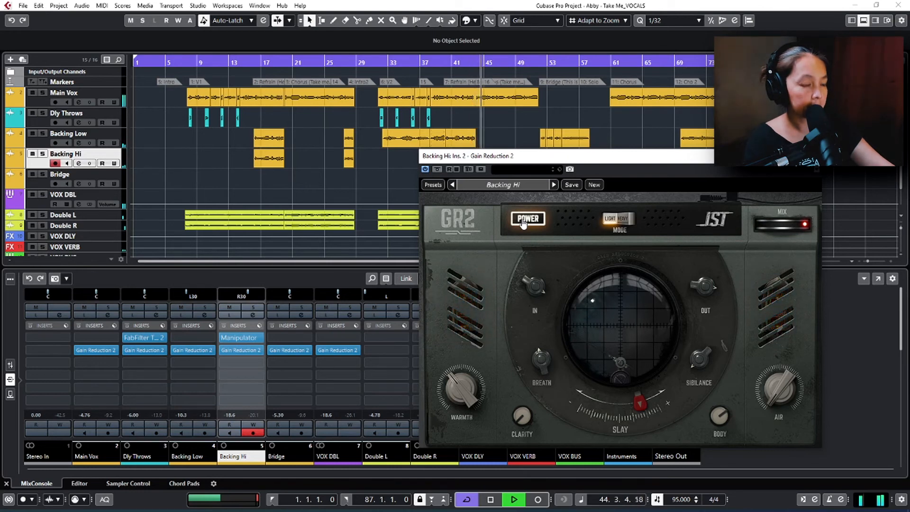
{"action": "key", "text": "space"}
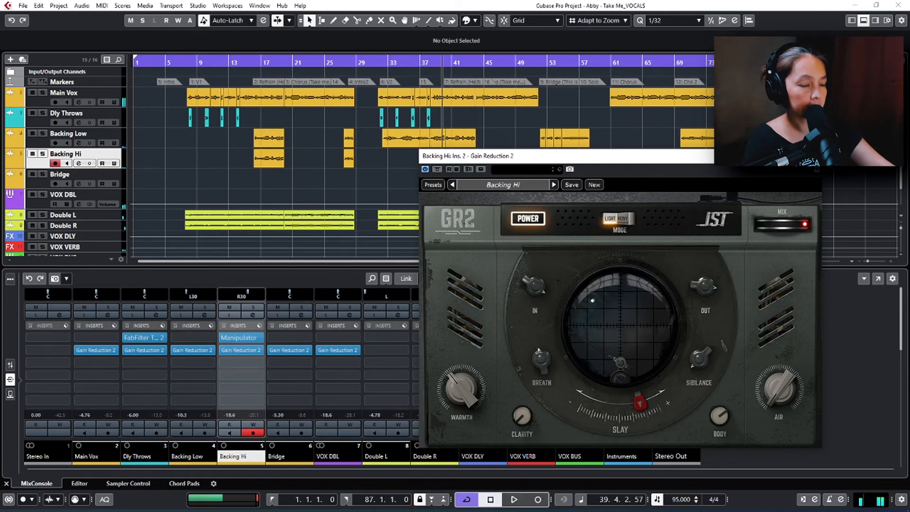
{"action": "left_click", "coordinate": [812, 156]}
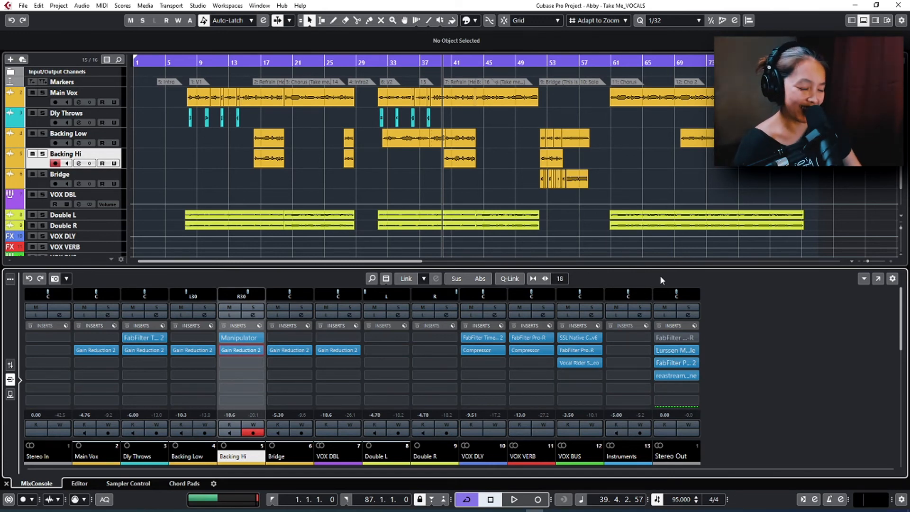
Step: Open the Gain Reduction 2 editor on the Main Vox channel
{"action": "left_click", "coordinate": [88, 352]}
{"action": "left_click", "coordinate": [87, 349]}
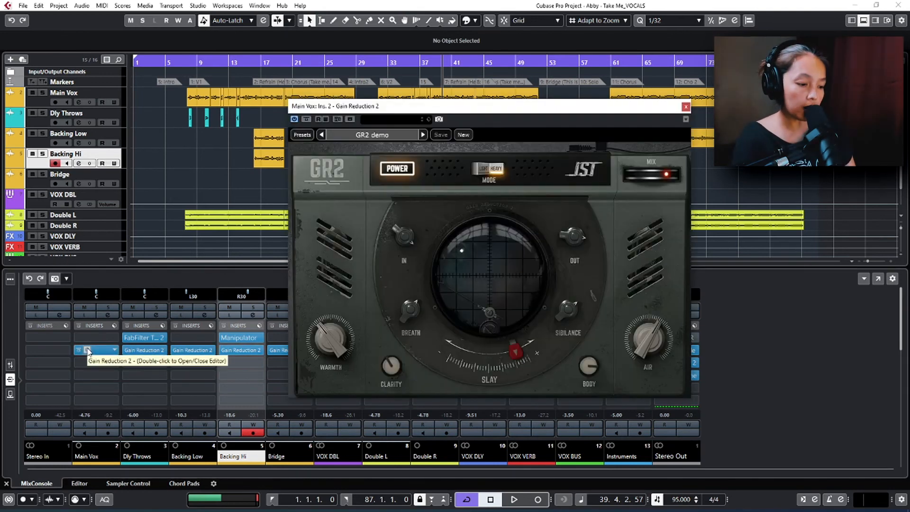